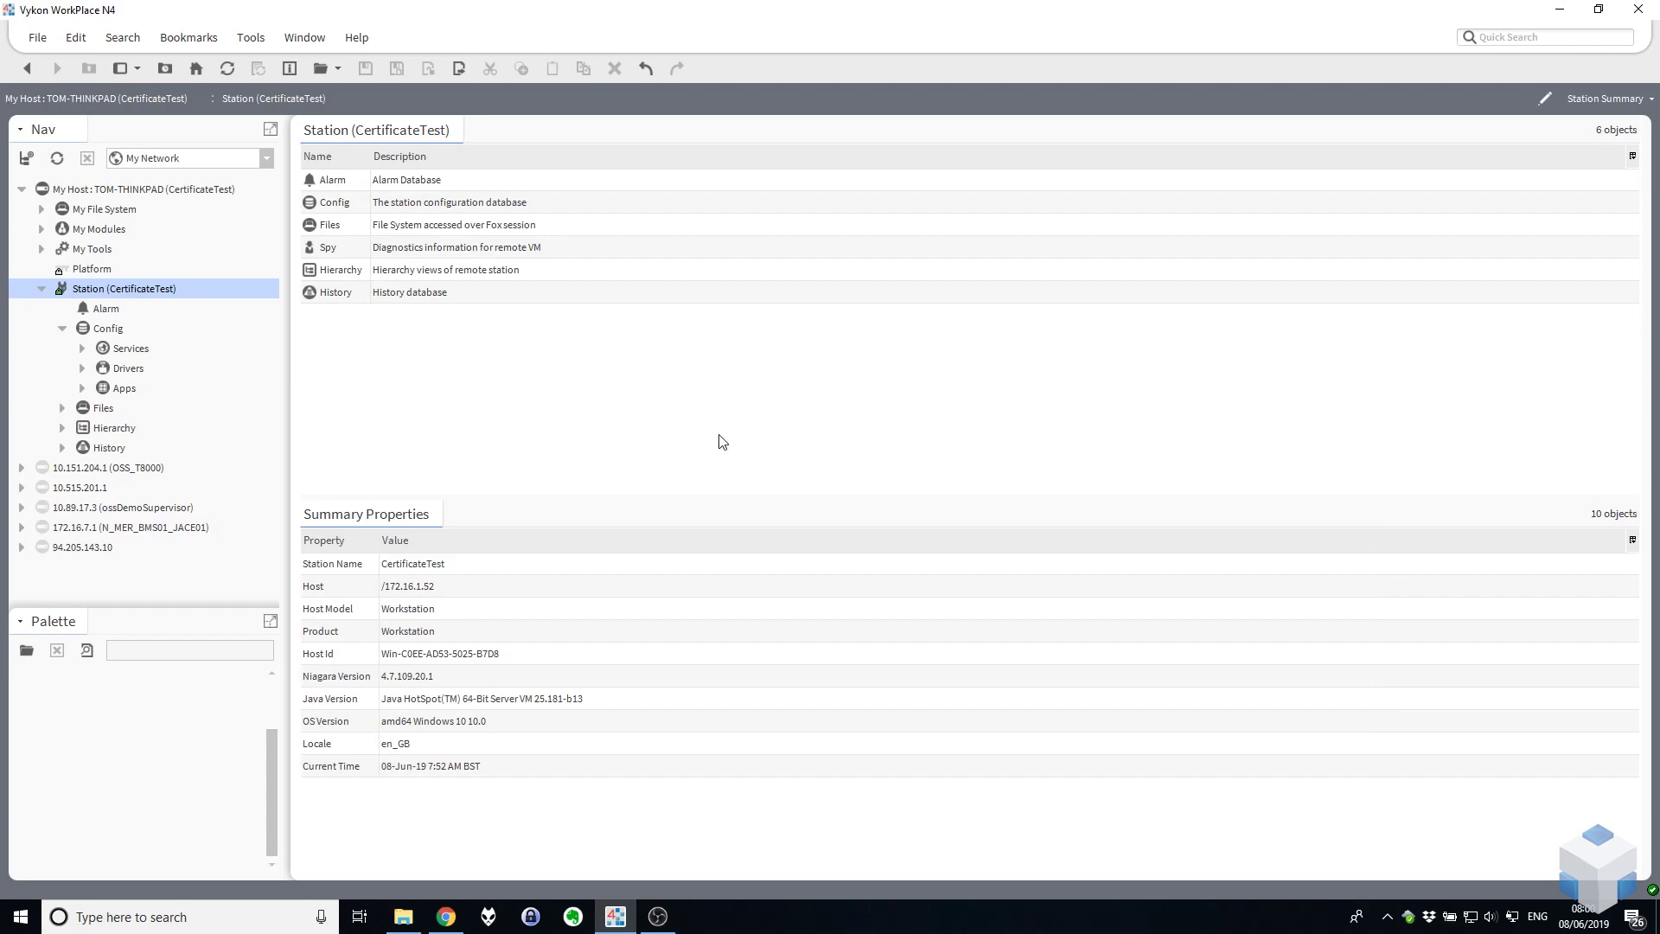
Bring the OASIS oBIX committee page in Chrome to the front.
click(453, 918)
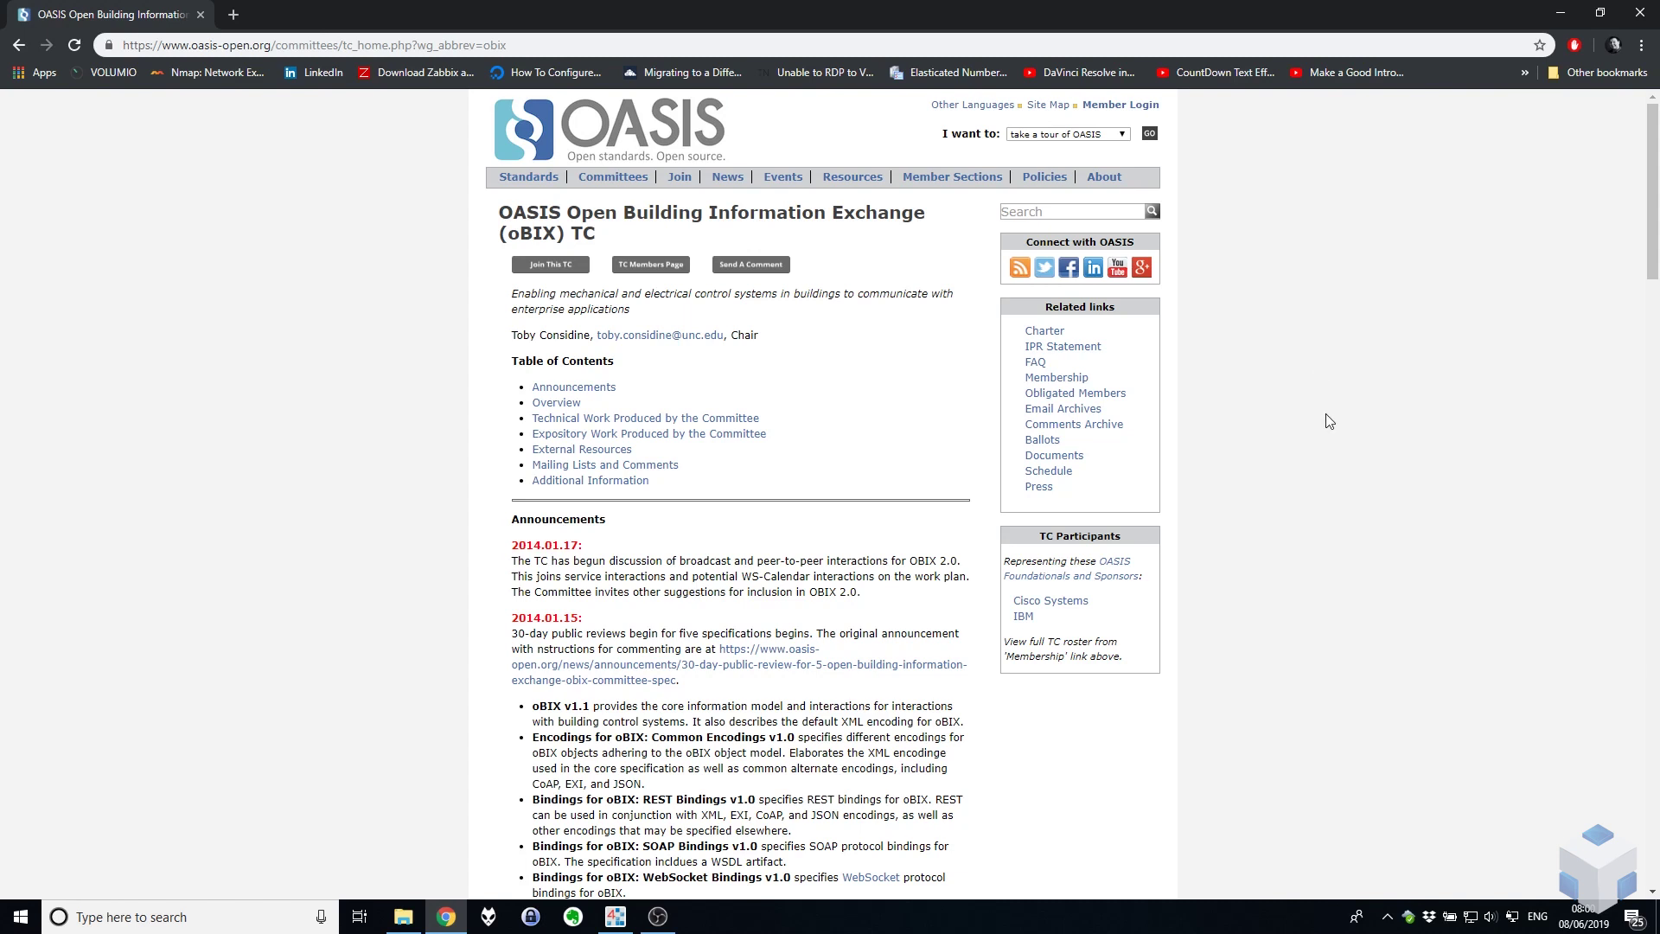
Minimize Chrome to return to the CertificateTest station summary in Workbench.
click(1560, 12)
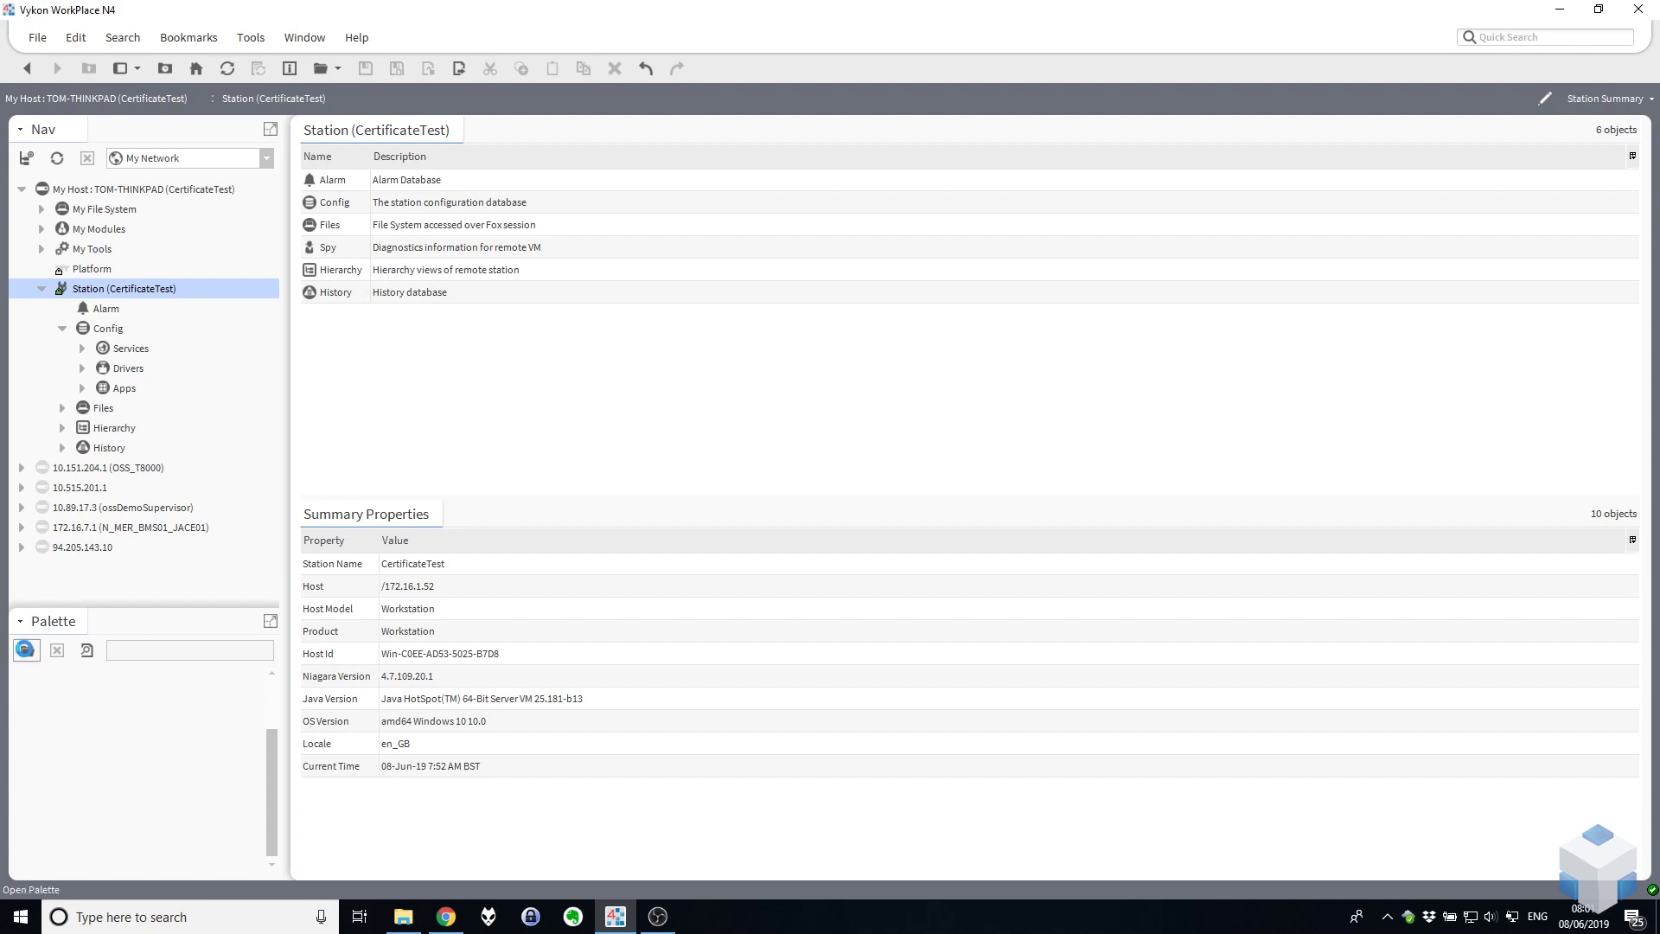
Open the Open Palette dialog from the Palette side bar.
click(27, 650)
Load the baja palette and pick HTTPBasicScheme under AuthenticationSchemes > WebServicesSchemes.
text(baja)
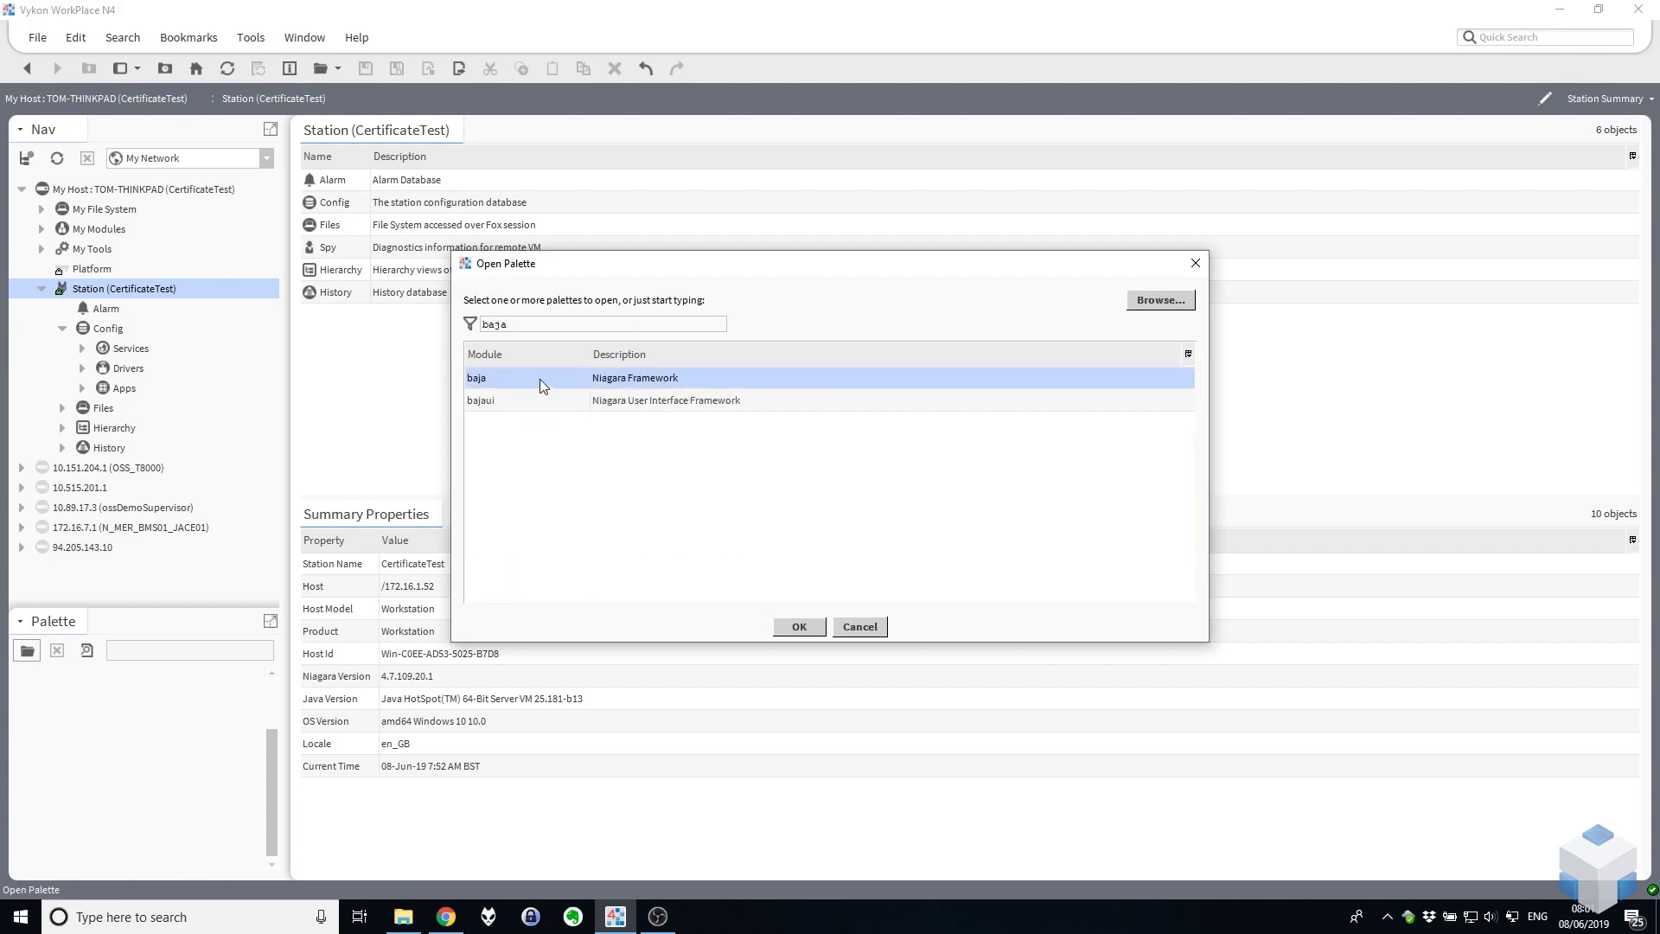
click(799, 628)
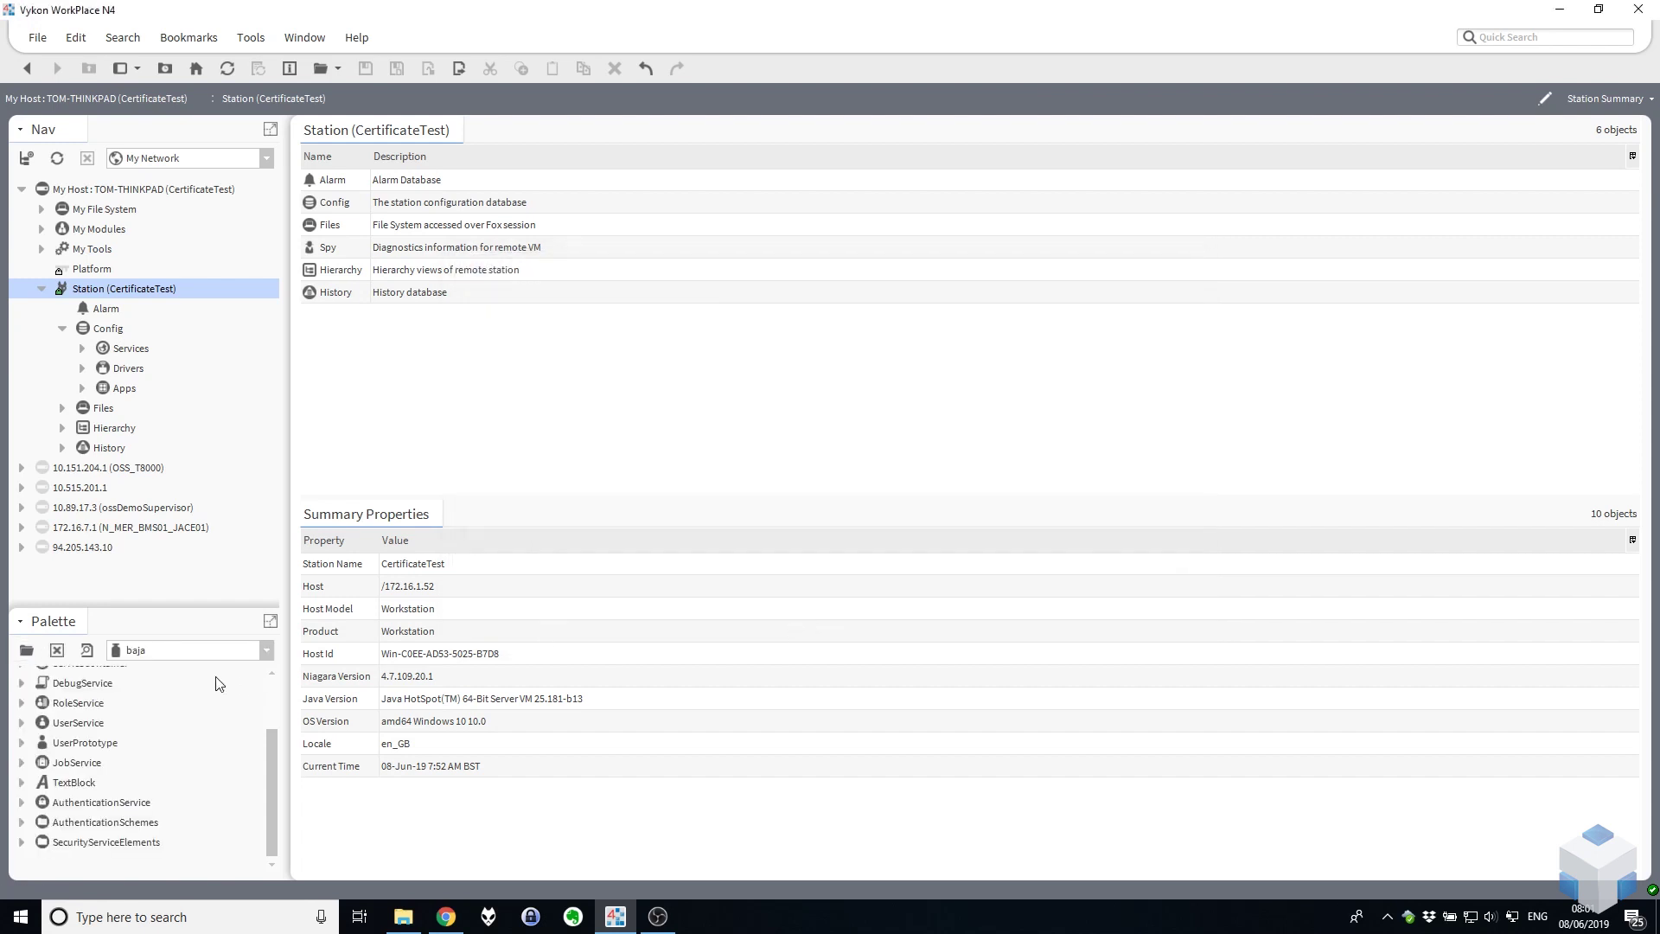
click(22, 821)
scroll(47, 828, down, 1)
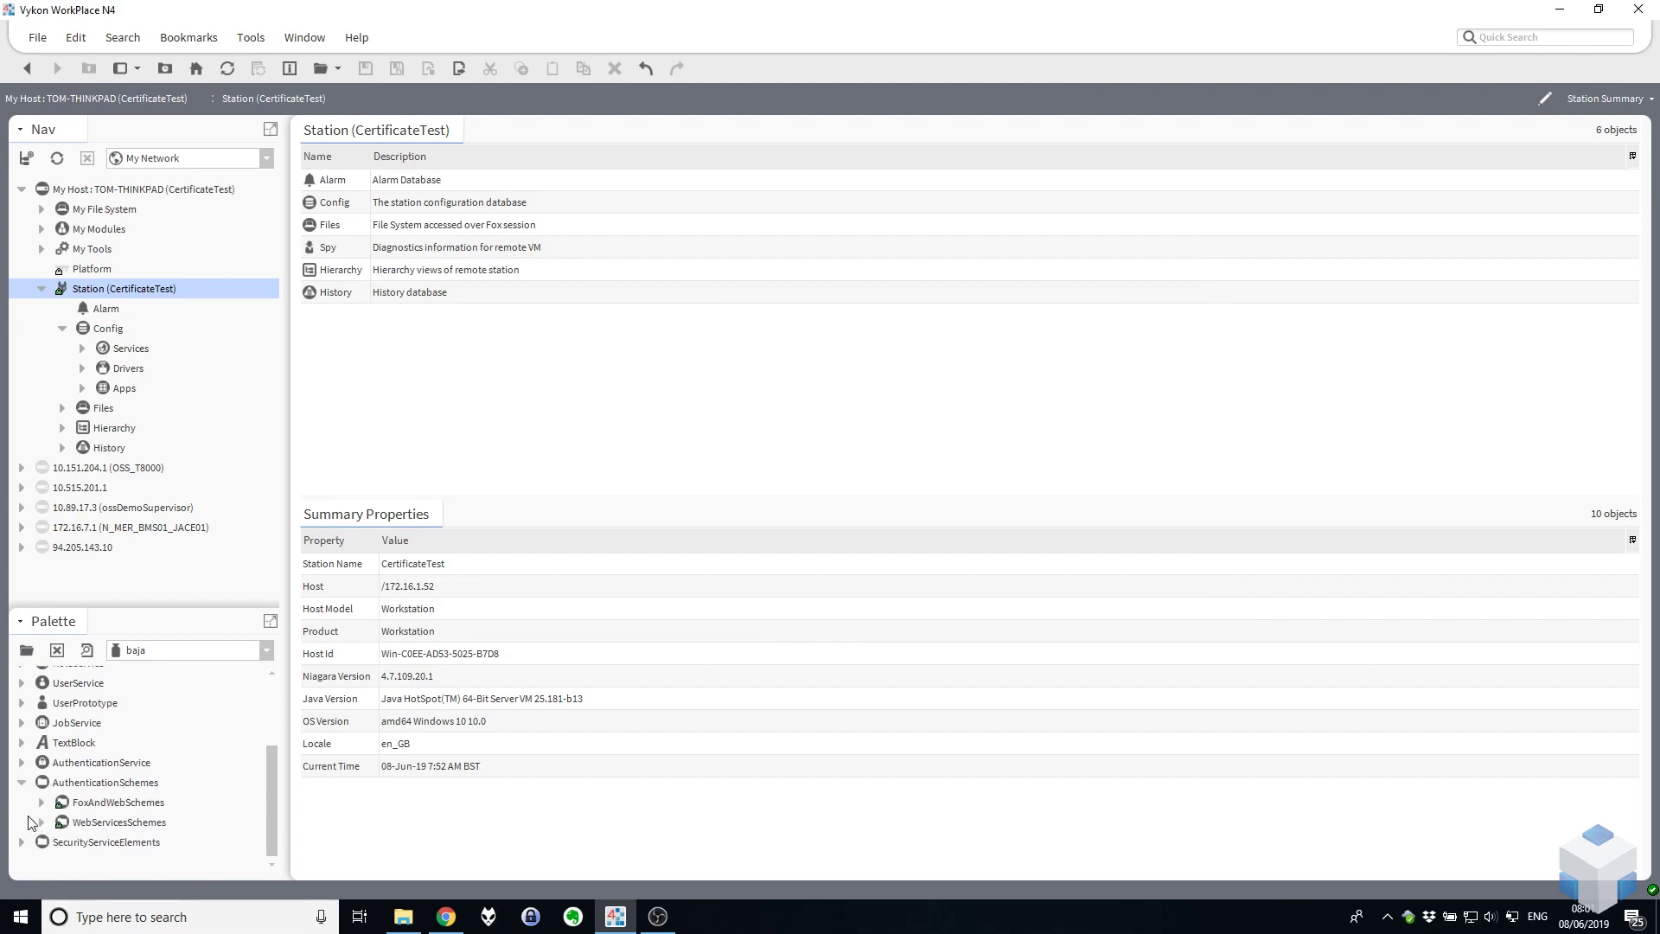
click(43, 822)
scroll(82, 807, down, 1)
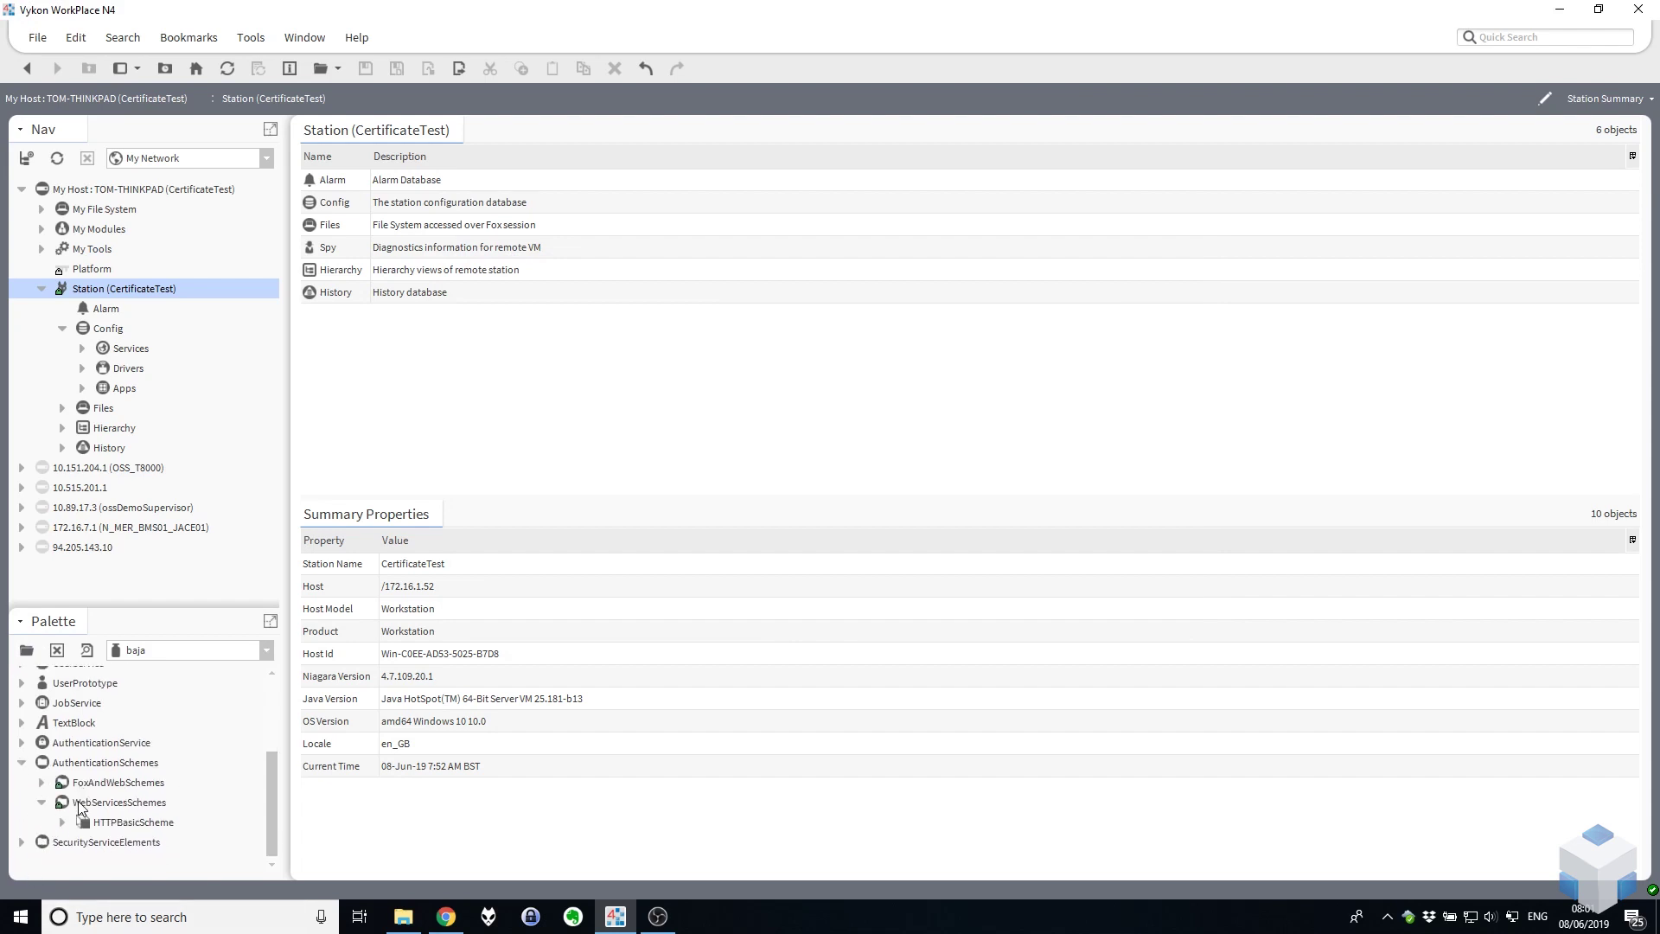
click(121, 826)
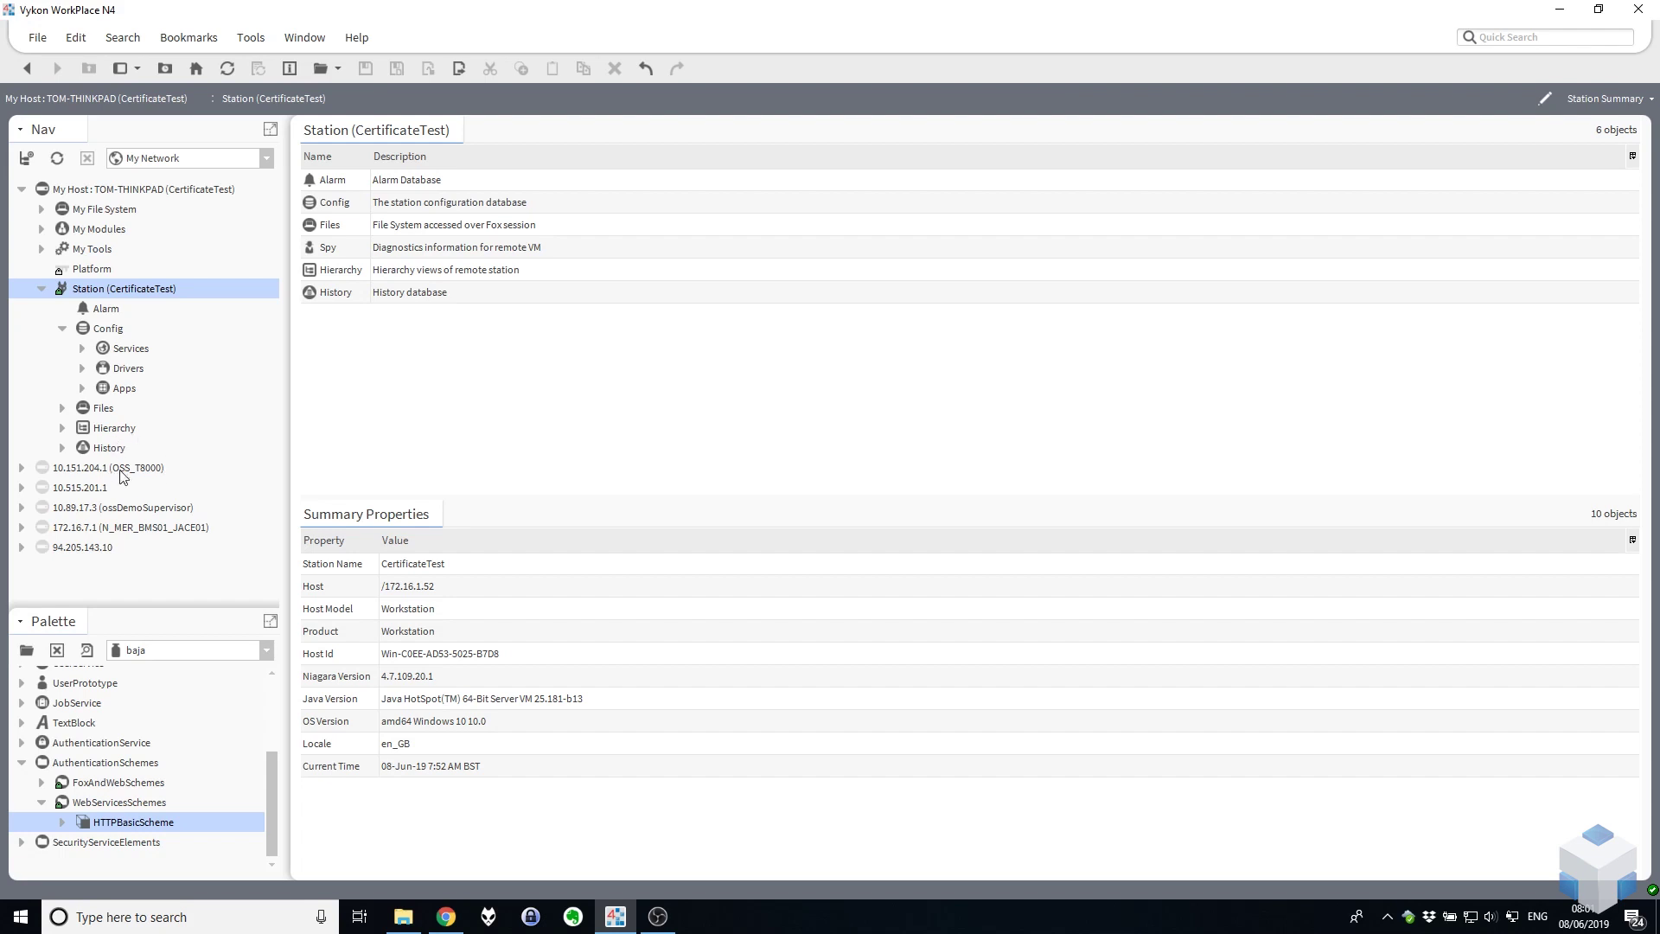
Add HTTPBasicScheme, default name, to AuthenticationService's Authentication Schemes folder.
click(80, 349)
scroll(106, 370, down, 3)
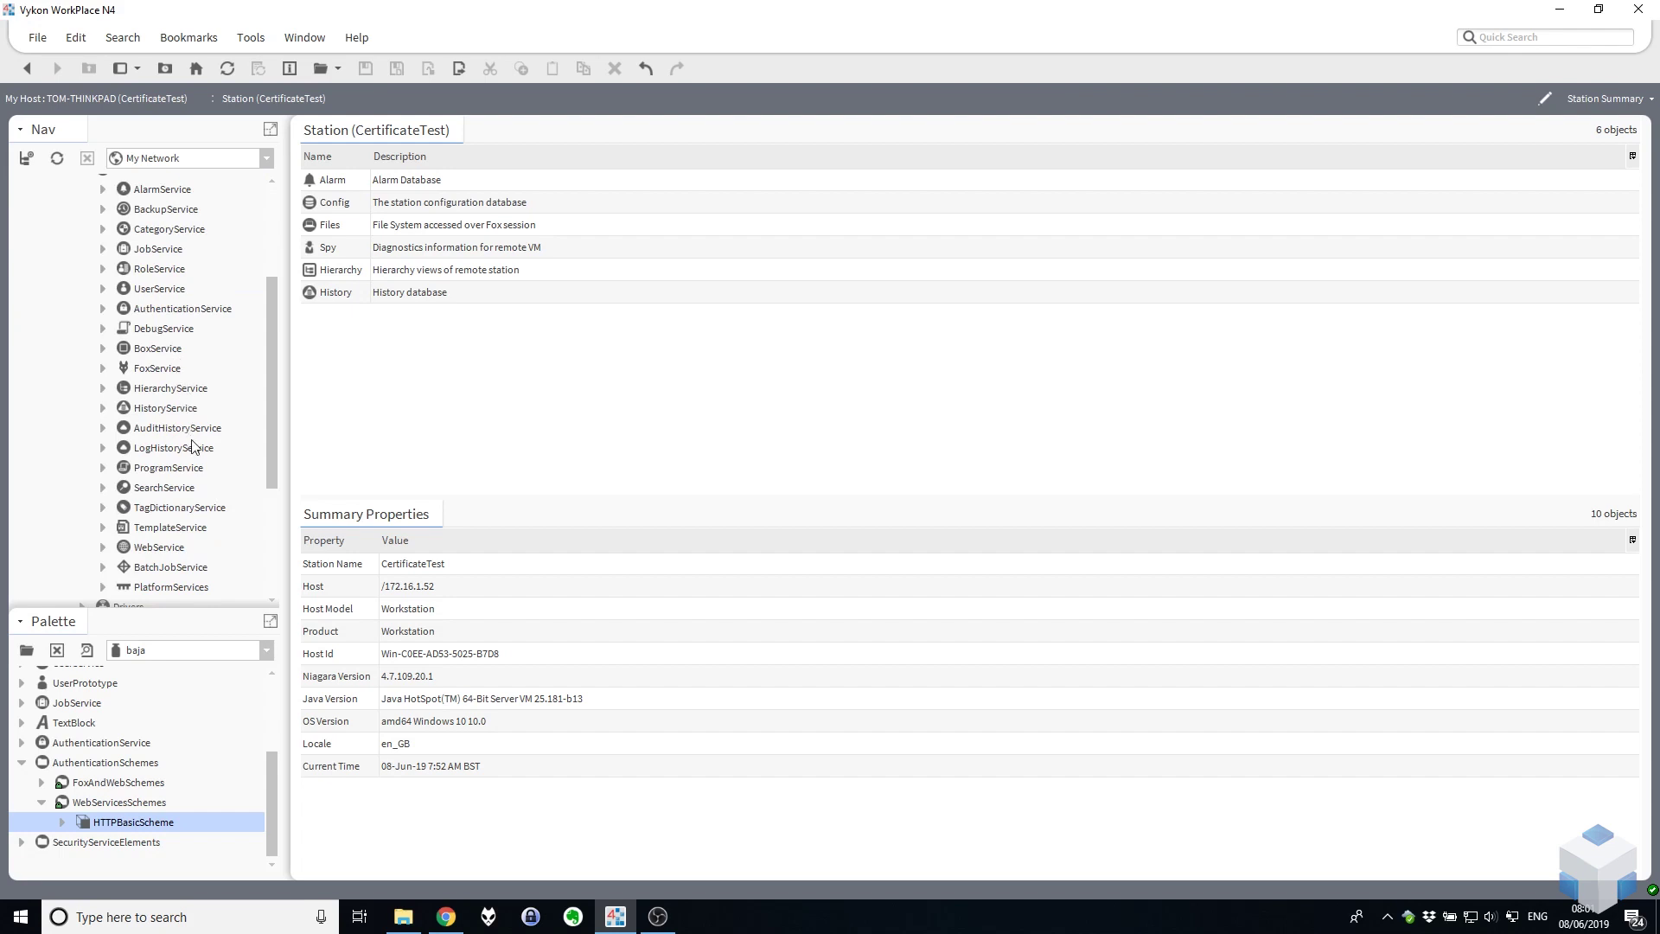
click(120, 313)
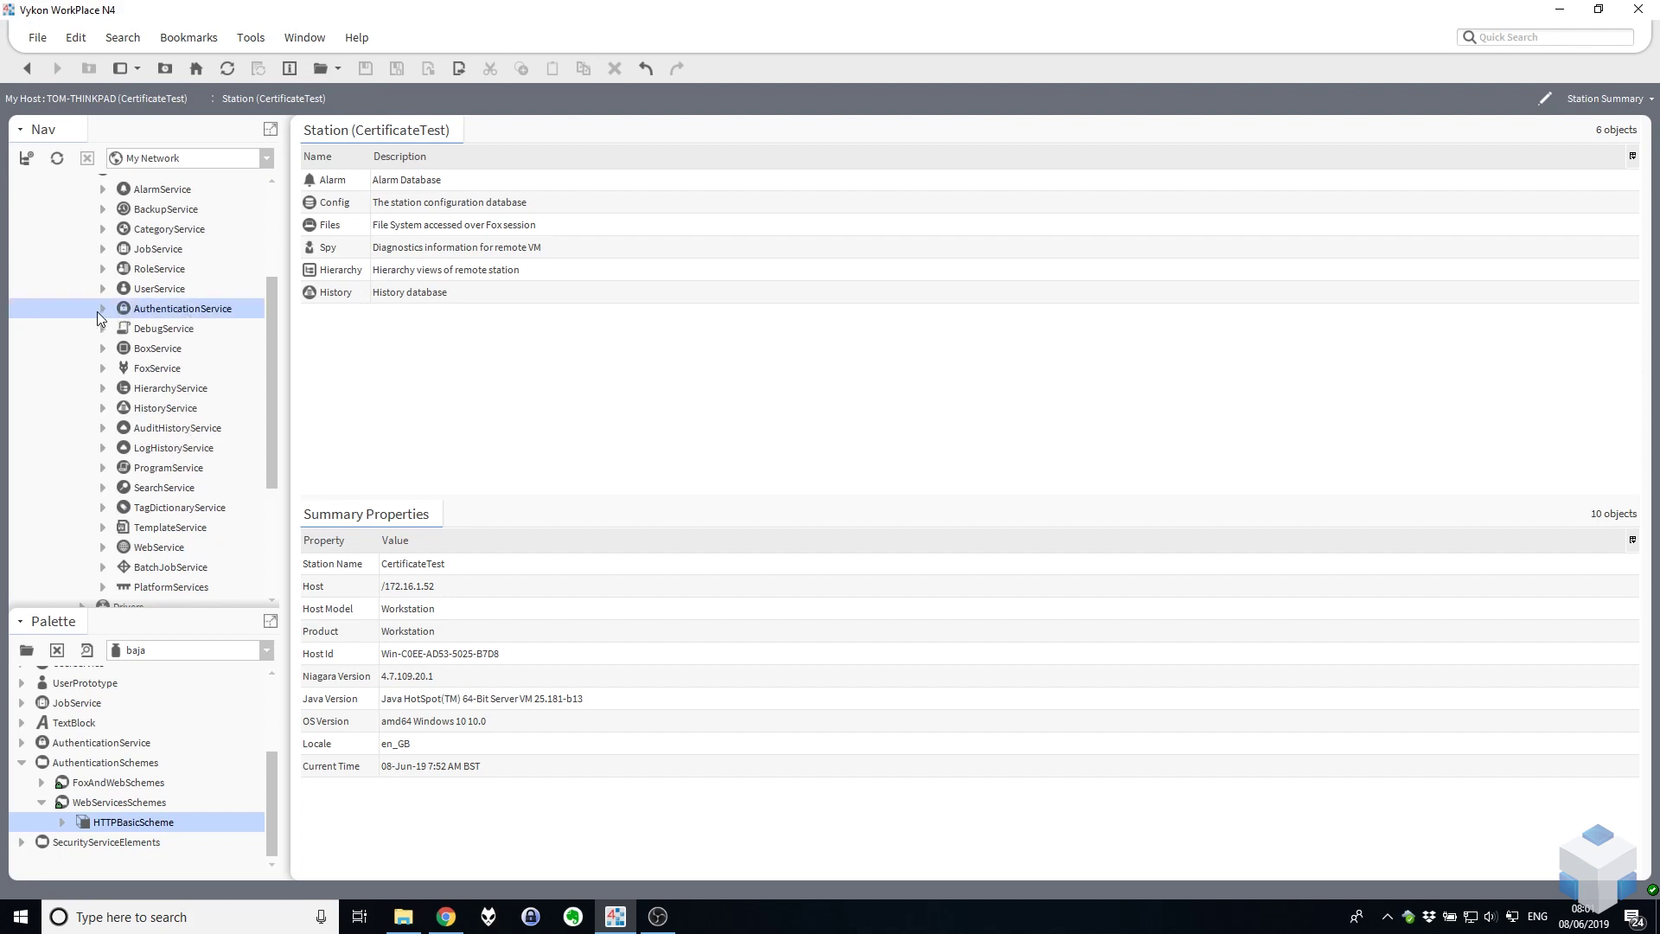
click(102, 311)
click(123, 328)
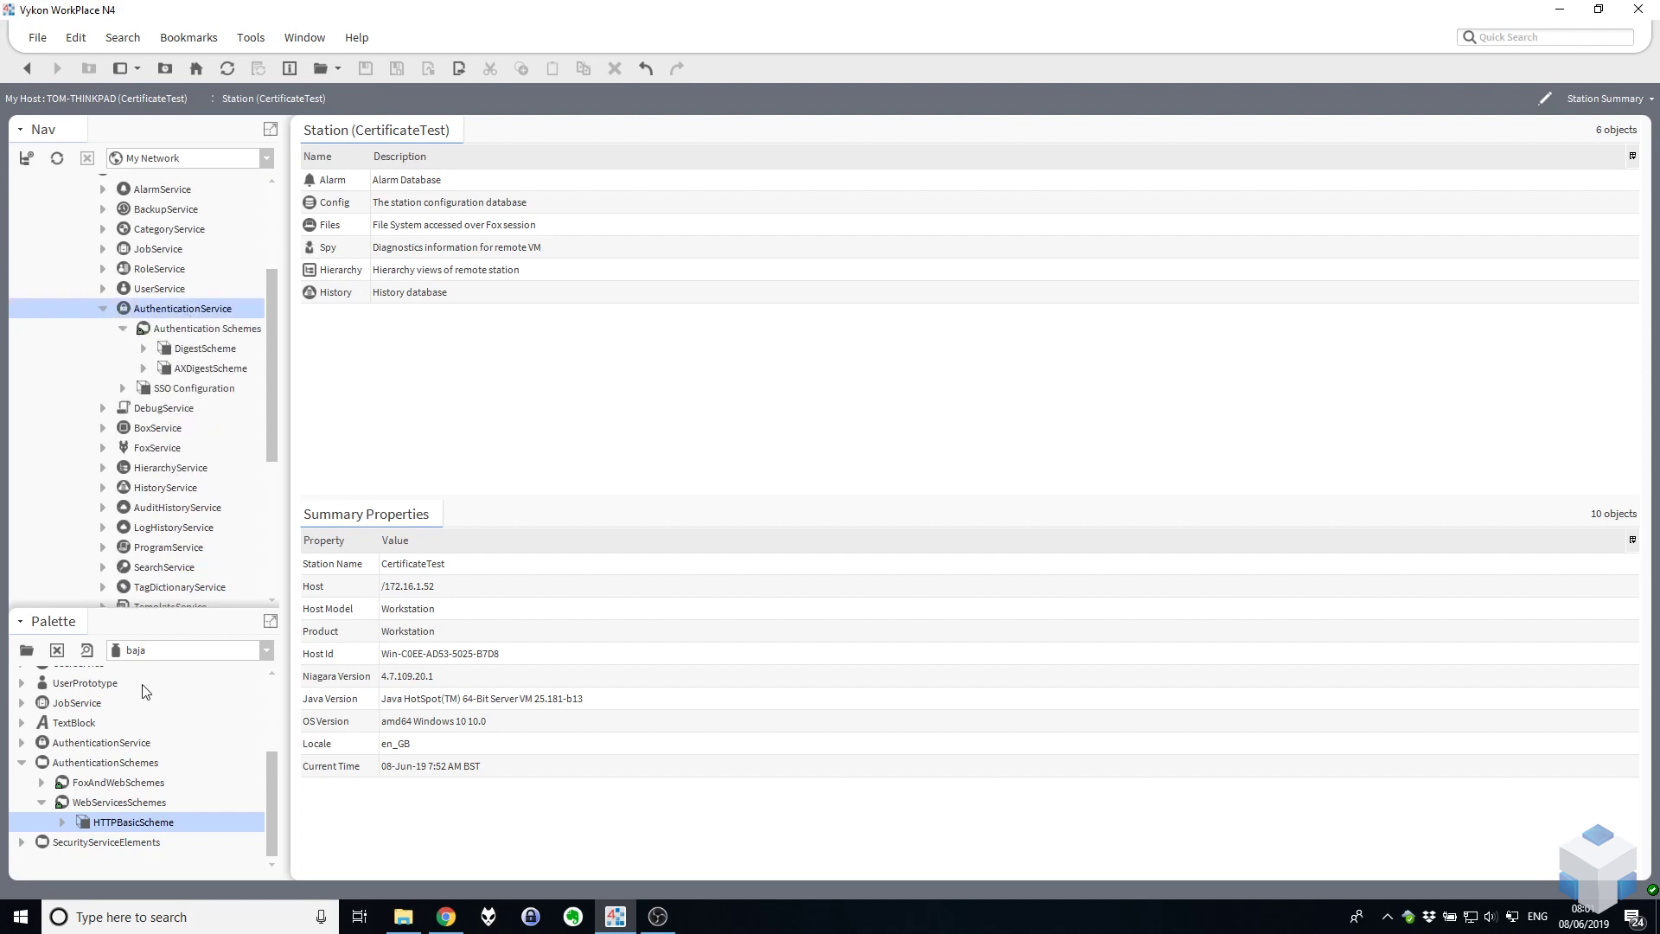
drag(141, 826, 231, 332)
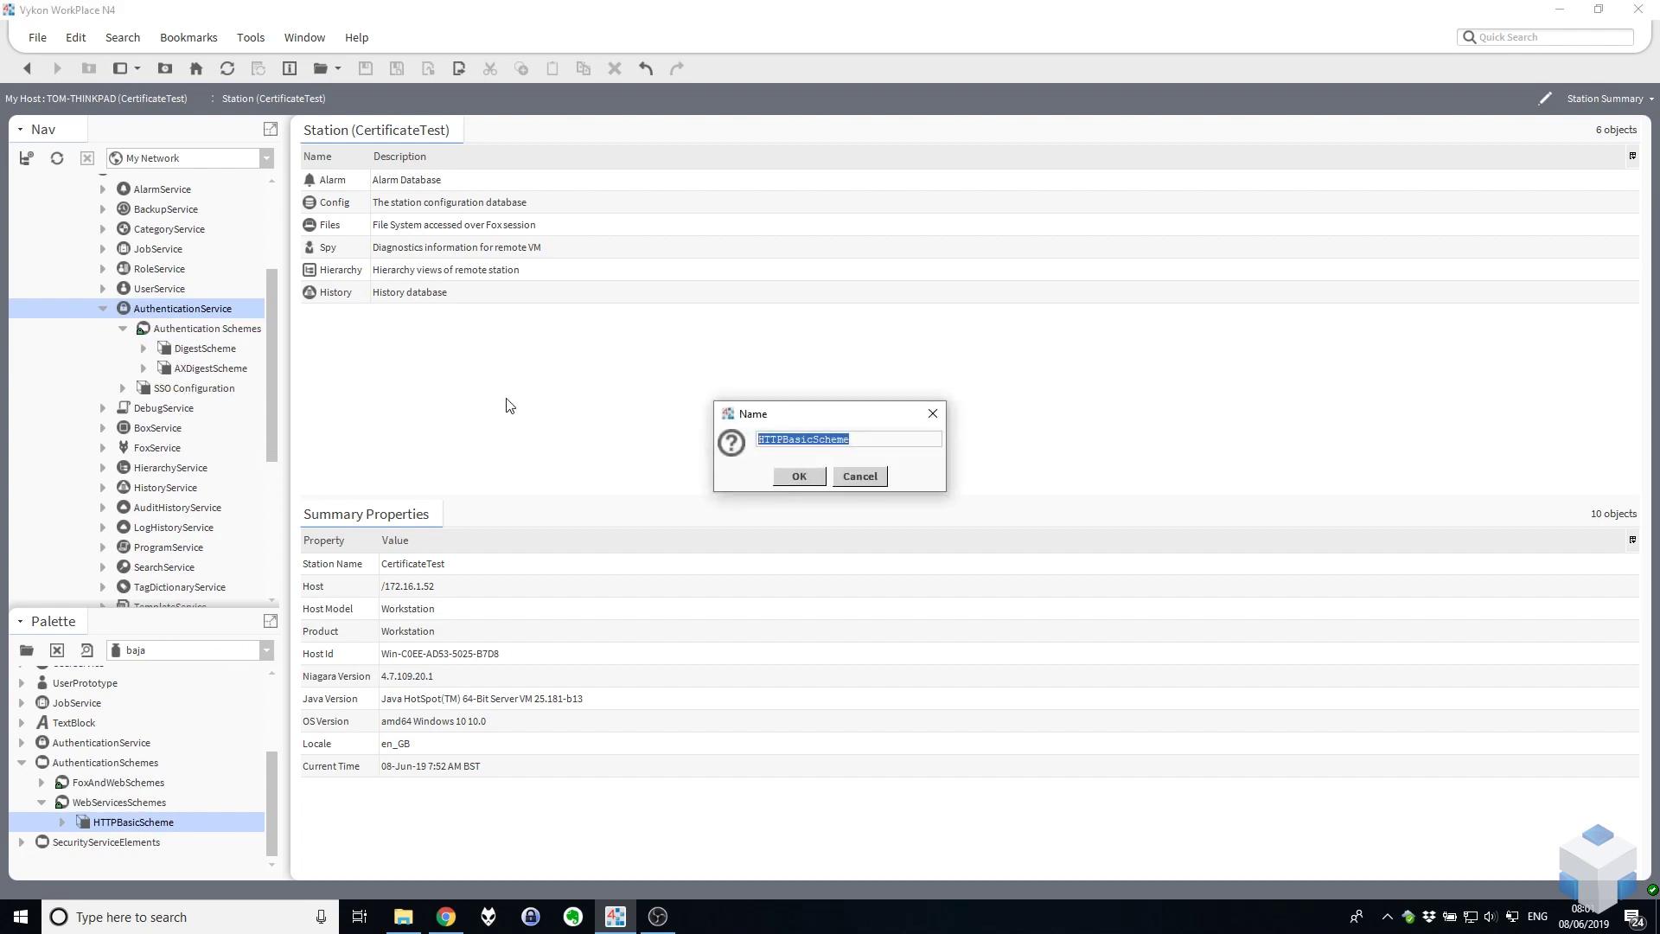
click(797, 477)
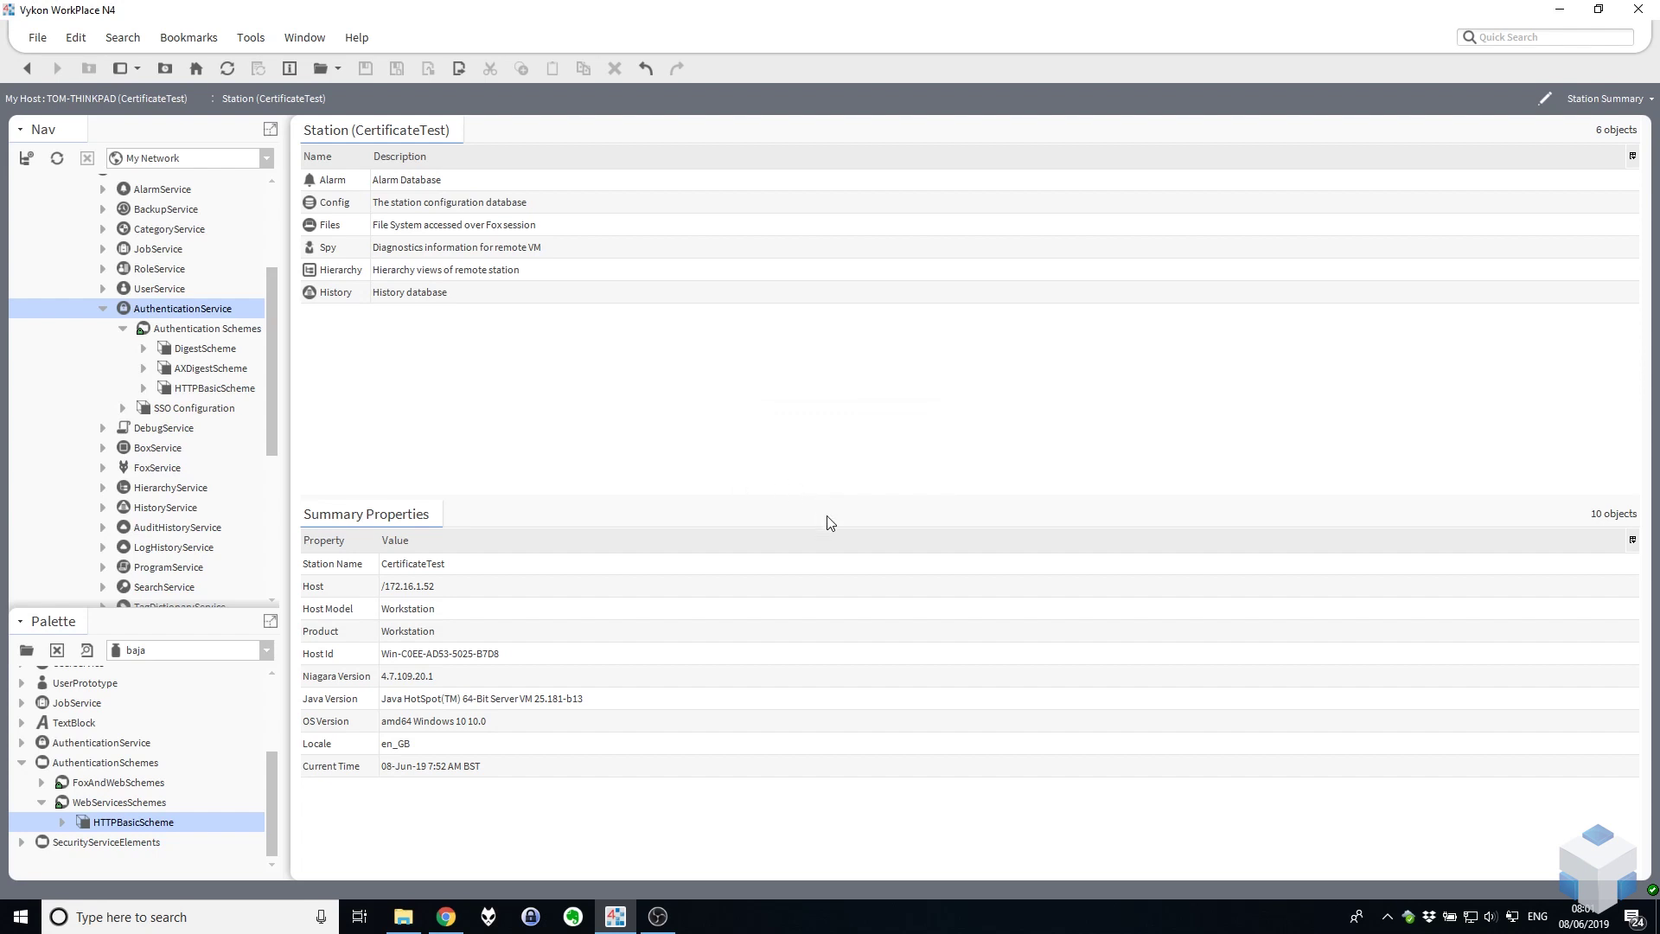
click(102, 309)
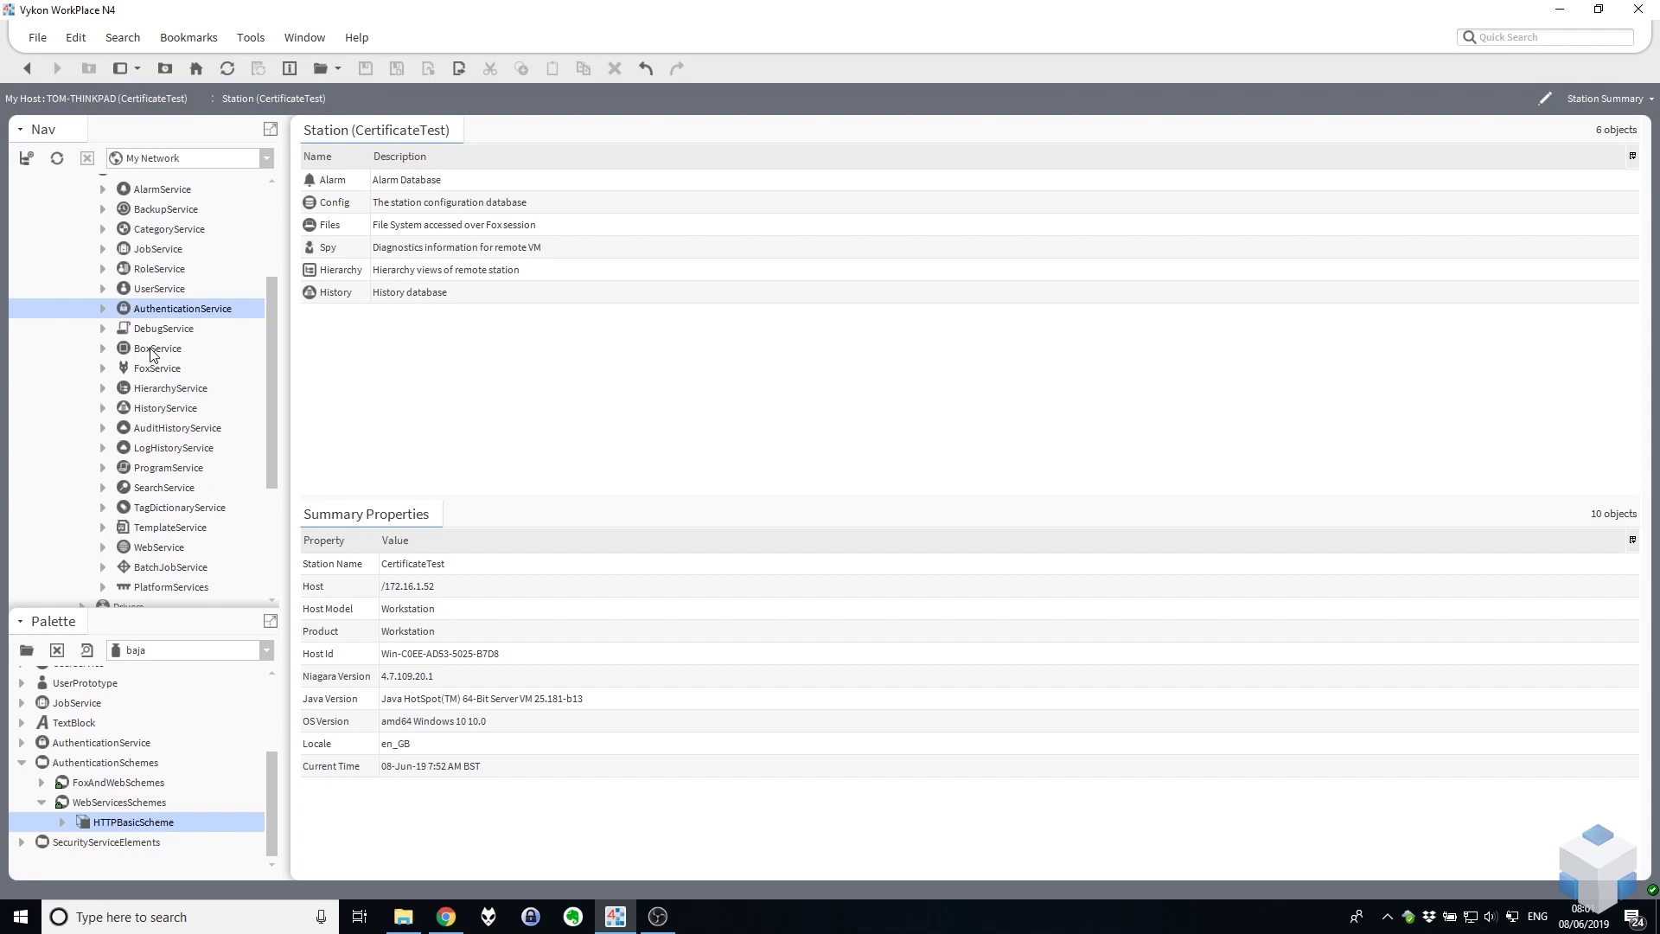
View UserService as an AX Property Sheet, then switch to the AX User Manager showing guest and admin.
click(148, 293)
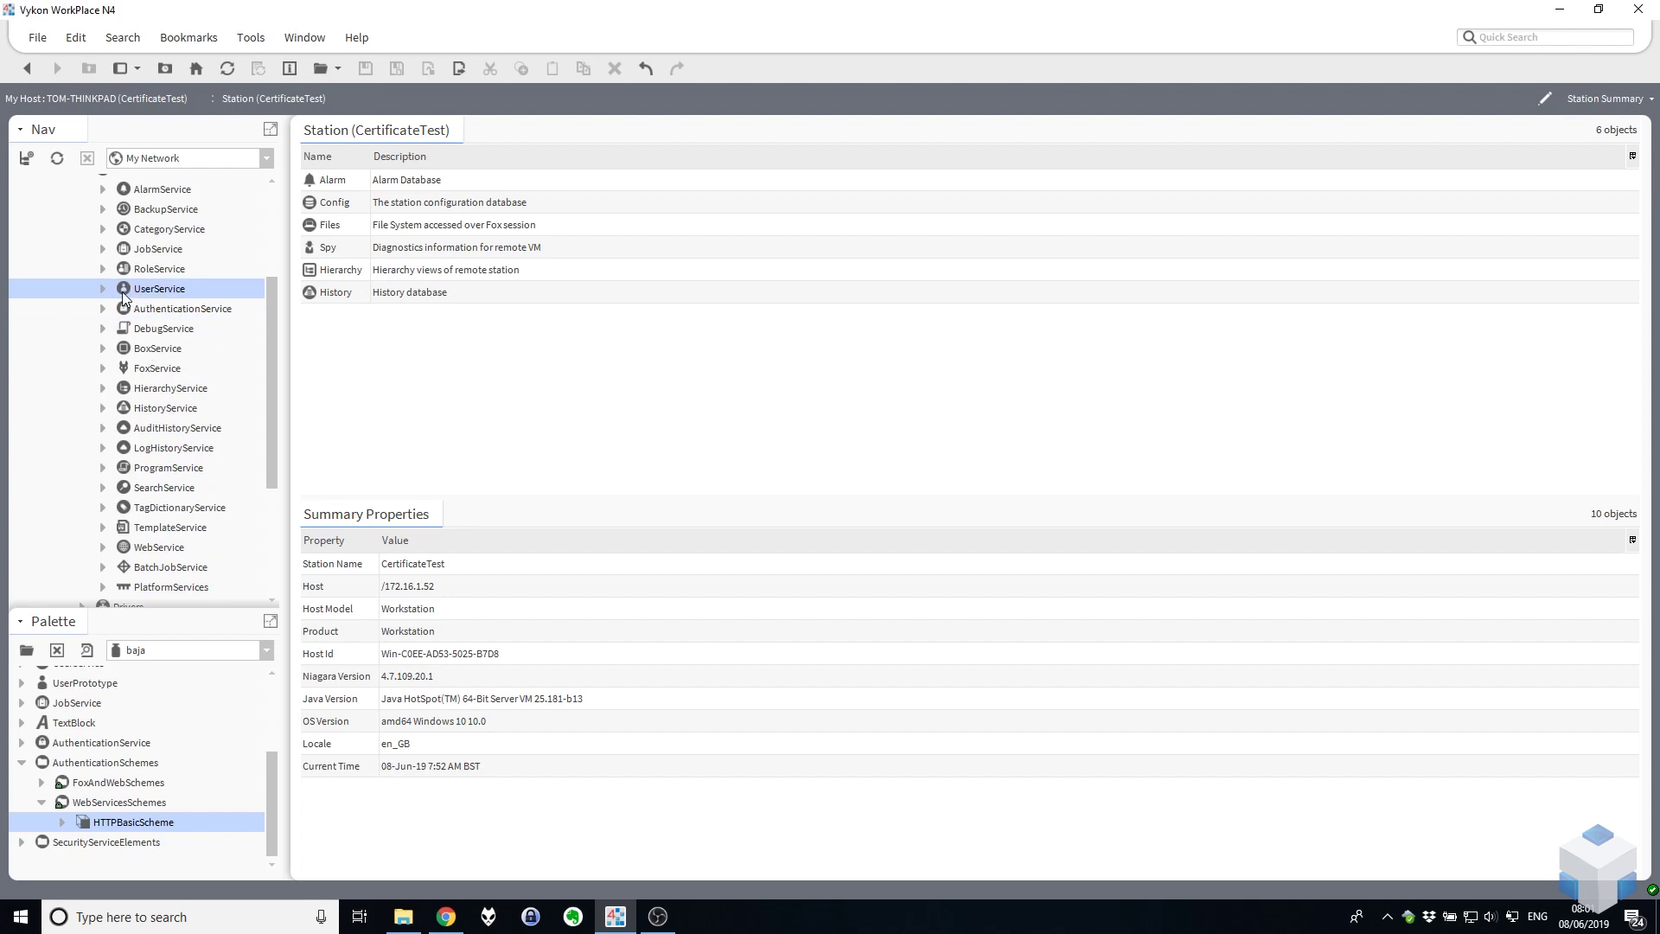
click(102, 289)
right_click(161, 289)
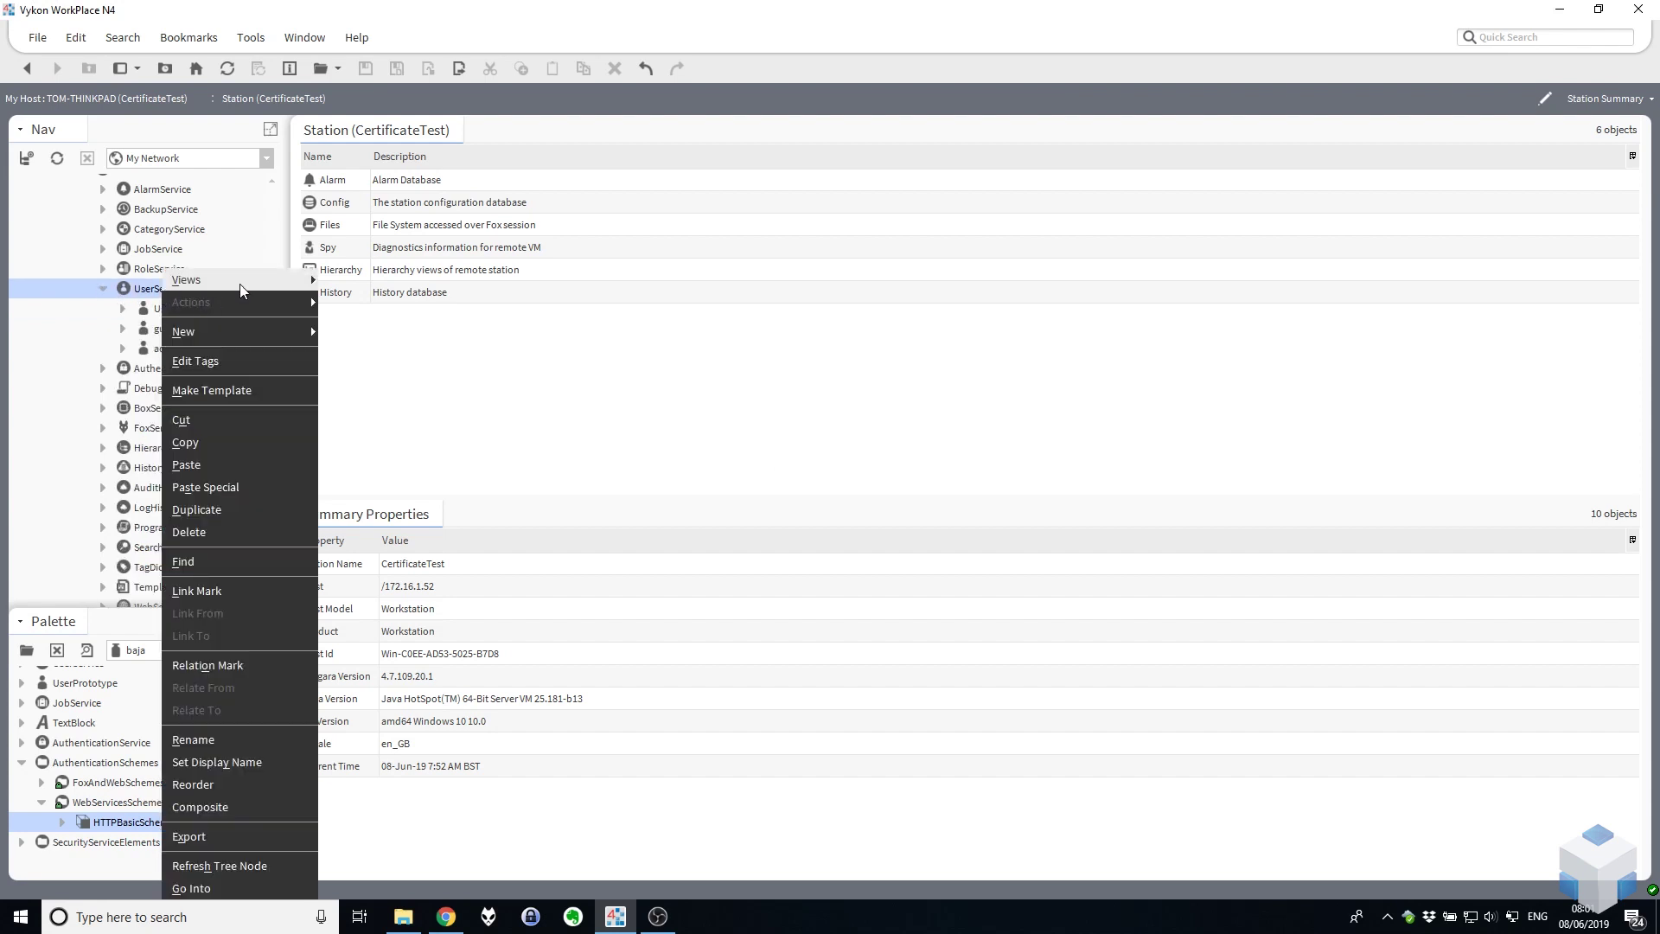
mouse_move(242, 289)
click(393, 322)
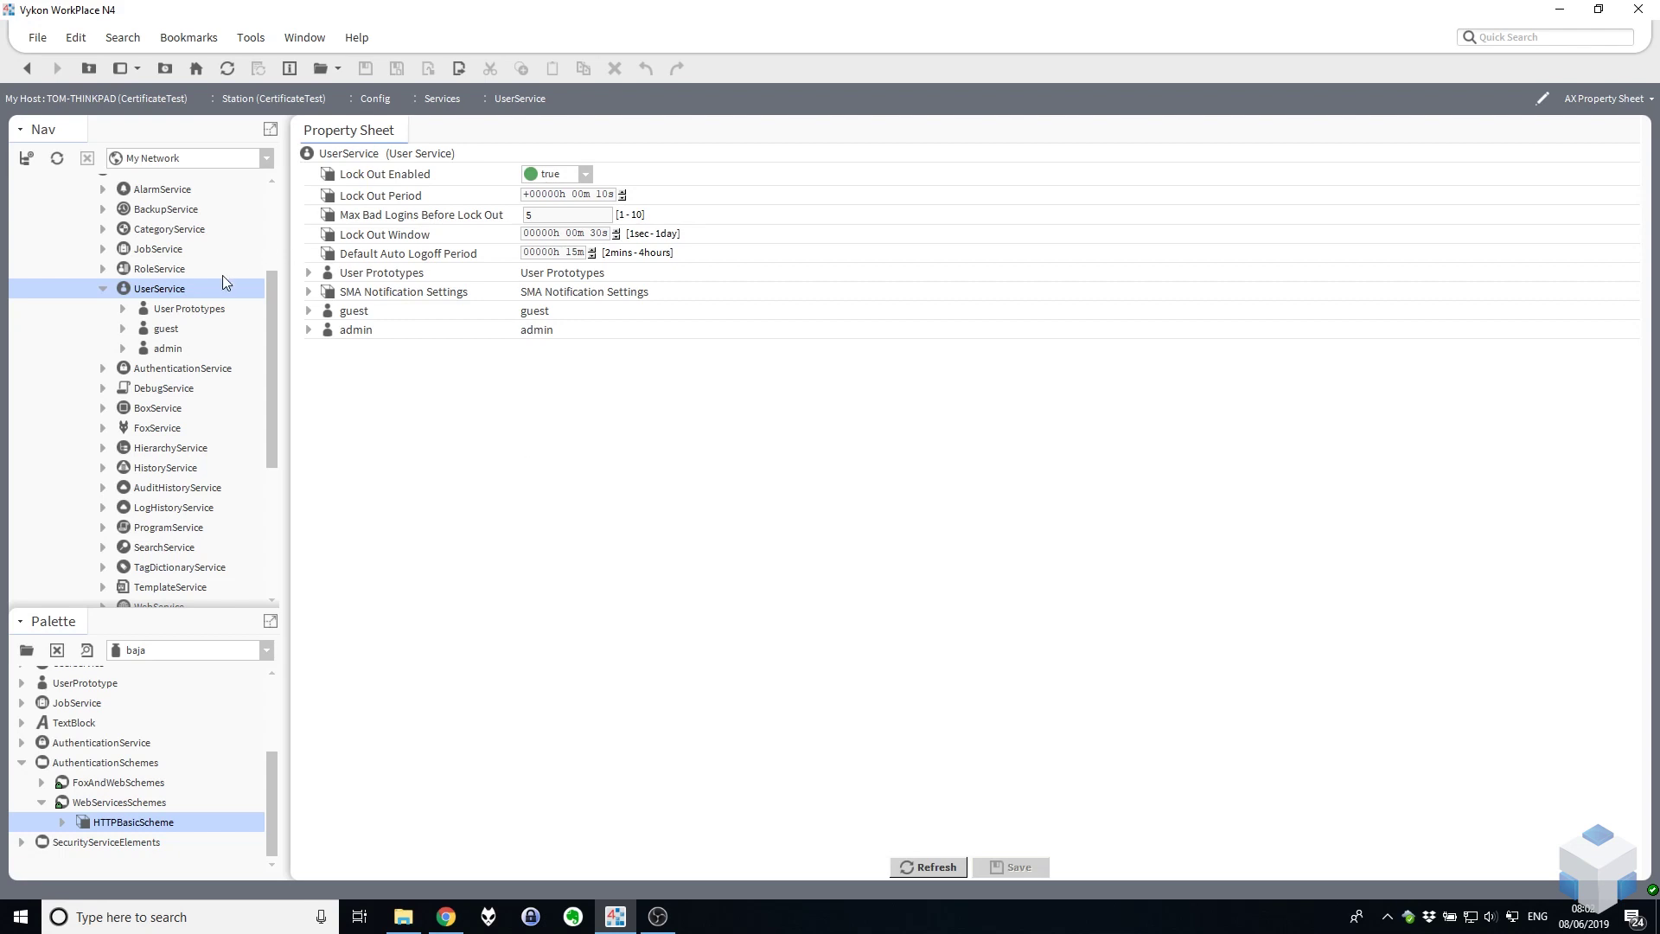
click(307, 310)
click(310, 157)
click(1648, 95)
click(1626, 145)
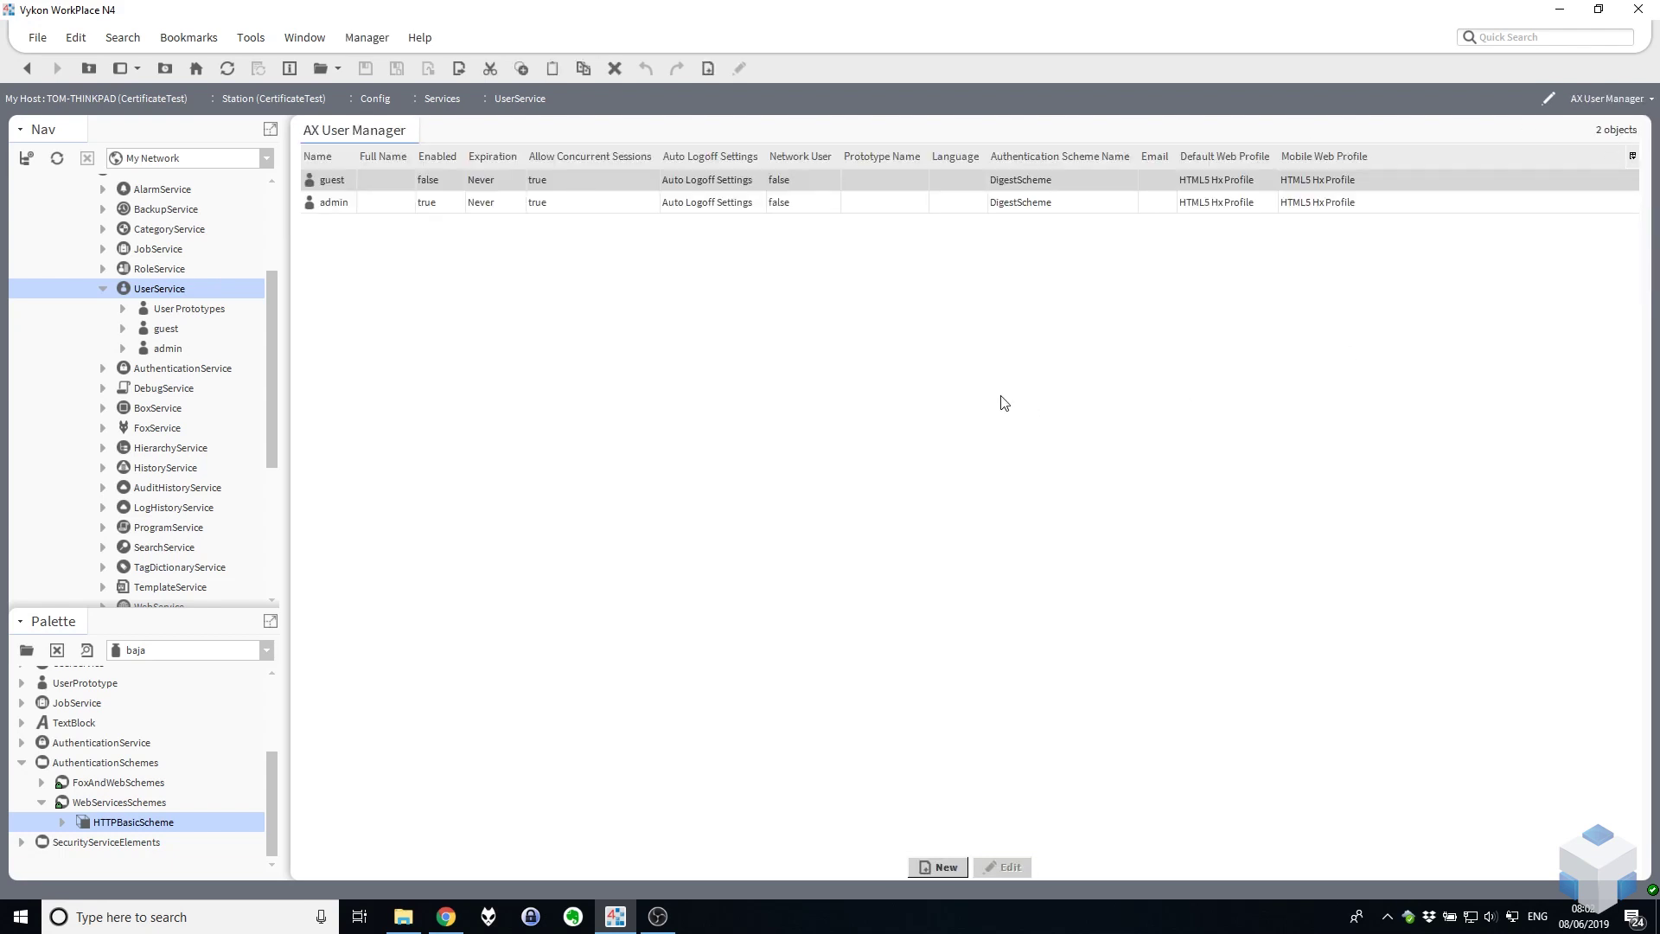
Add one new user named obixuser with full name 'obix use'.
click(943, 867)
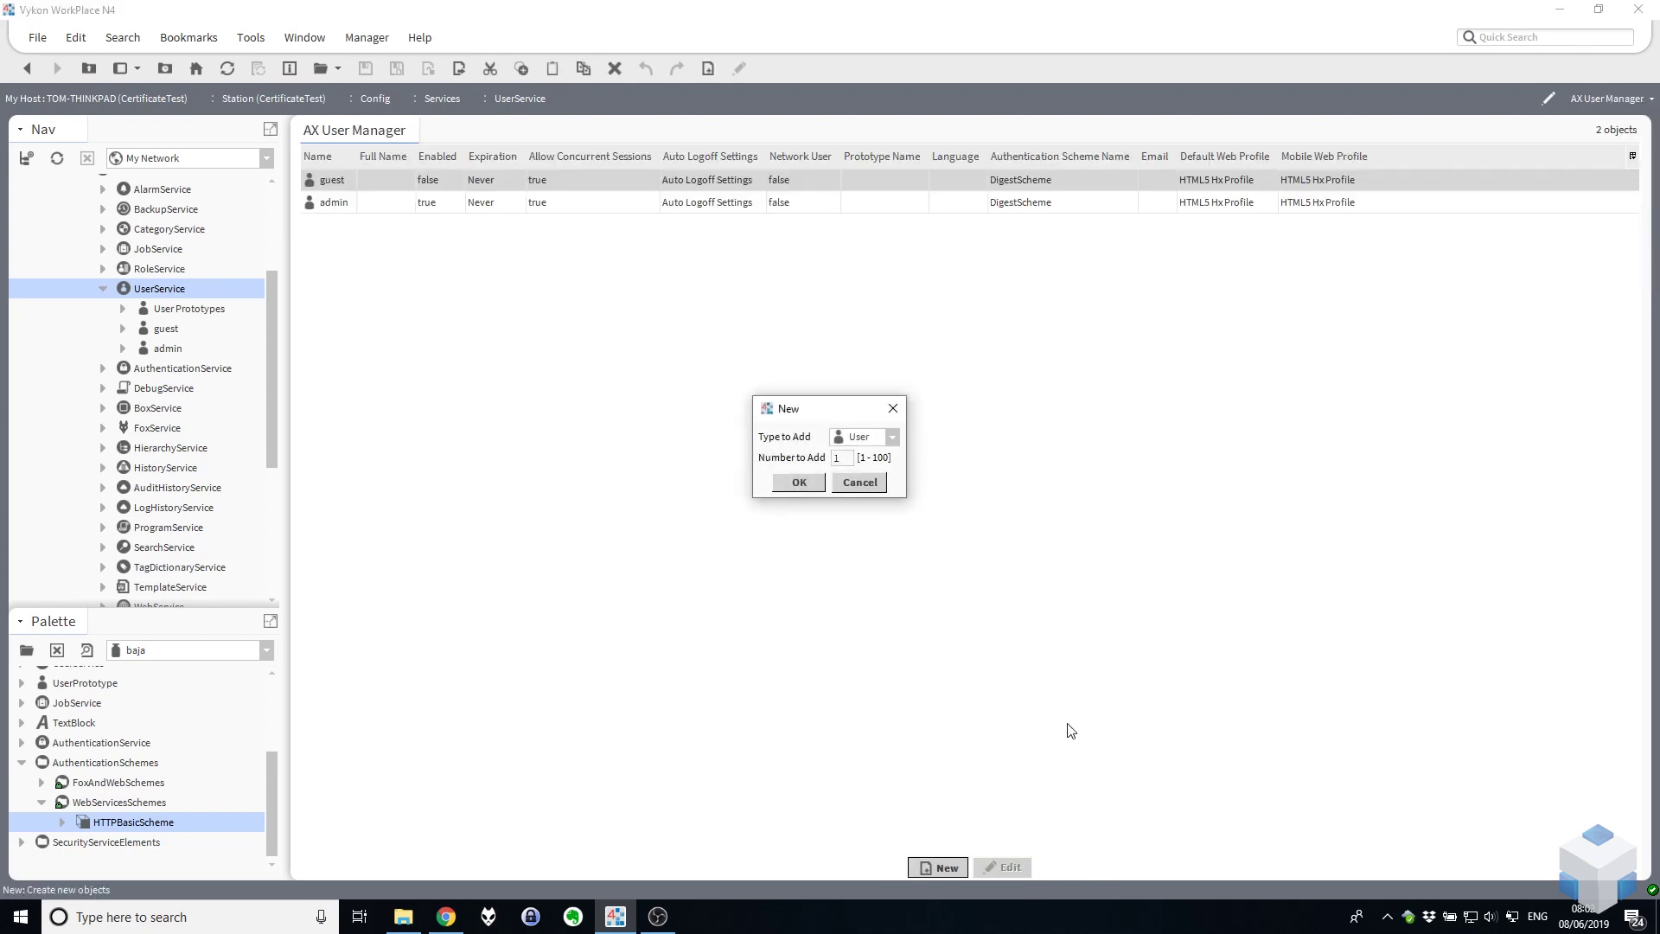
click(799, 482)
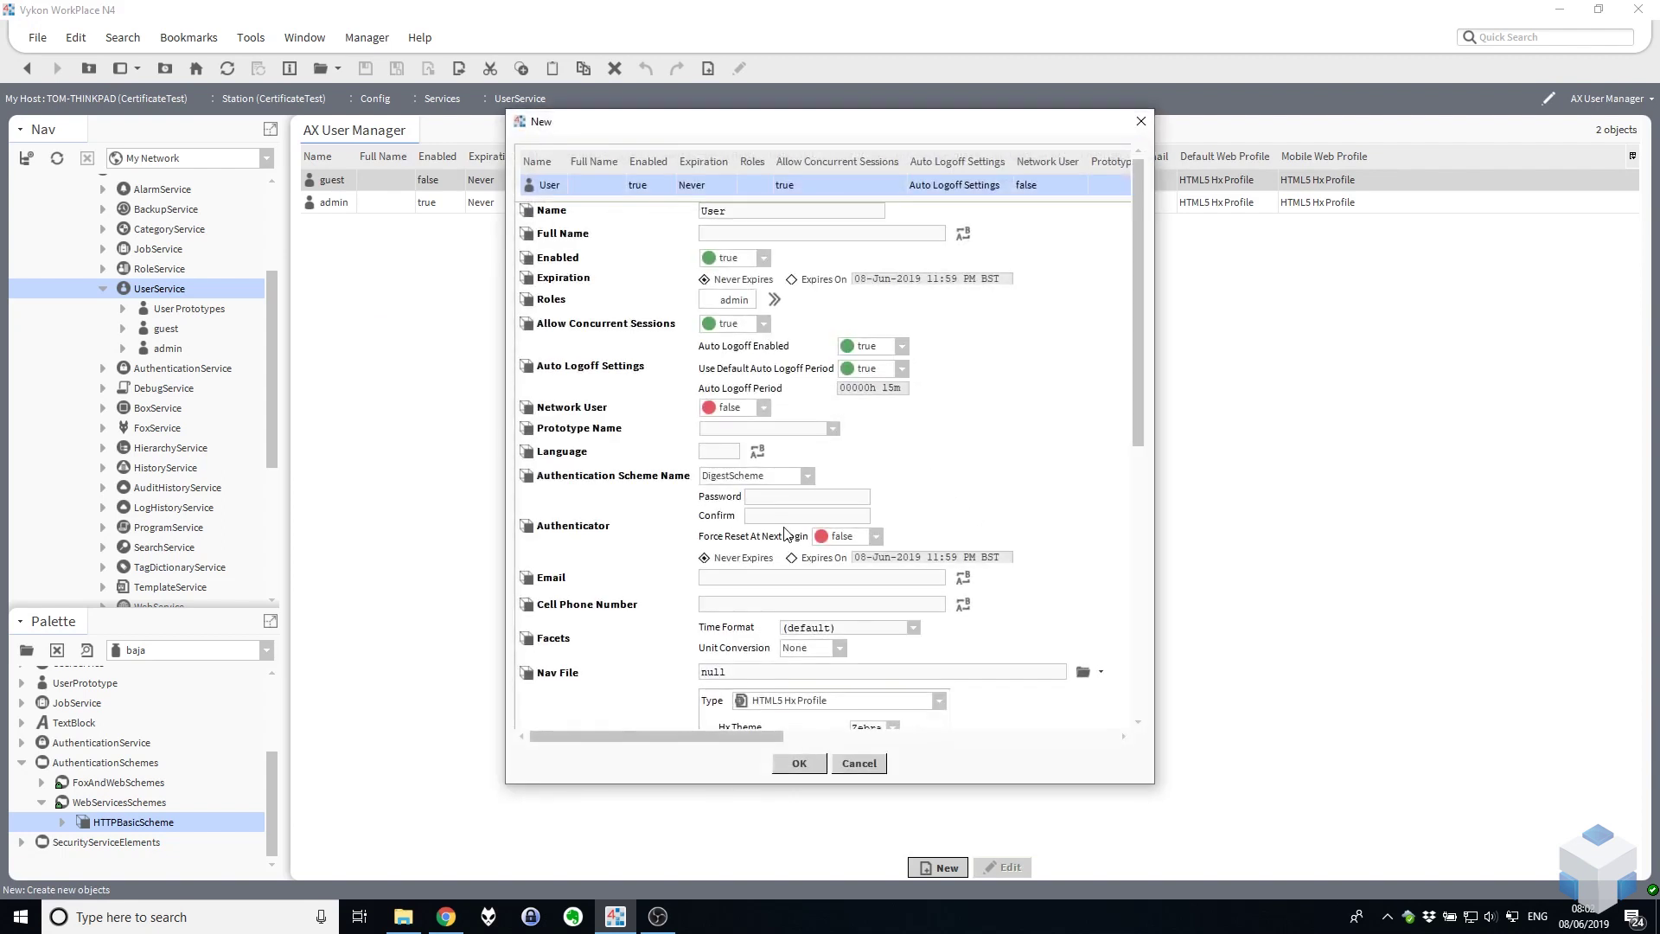
double_click(742, 210)
text(obixuser)
key(Tab)
text(obix use)
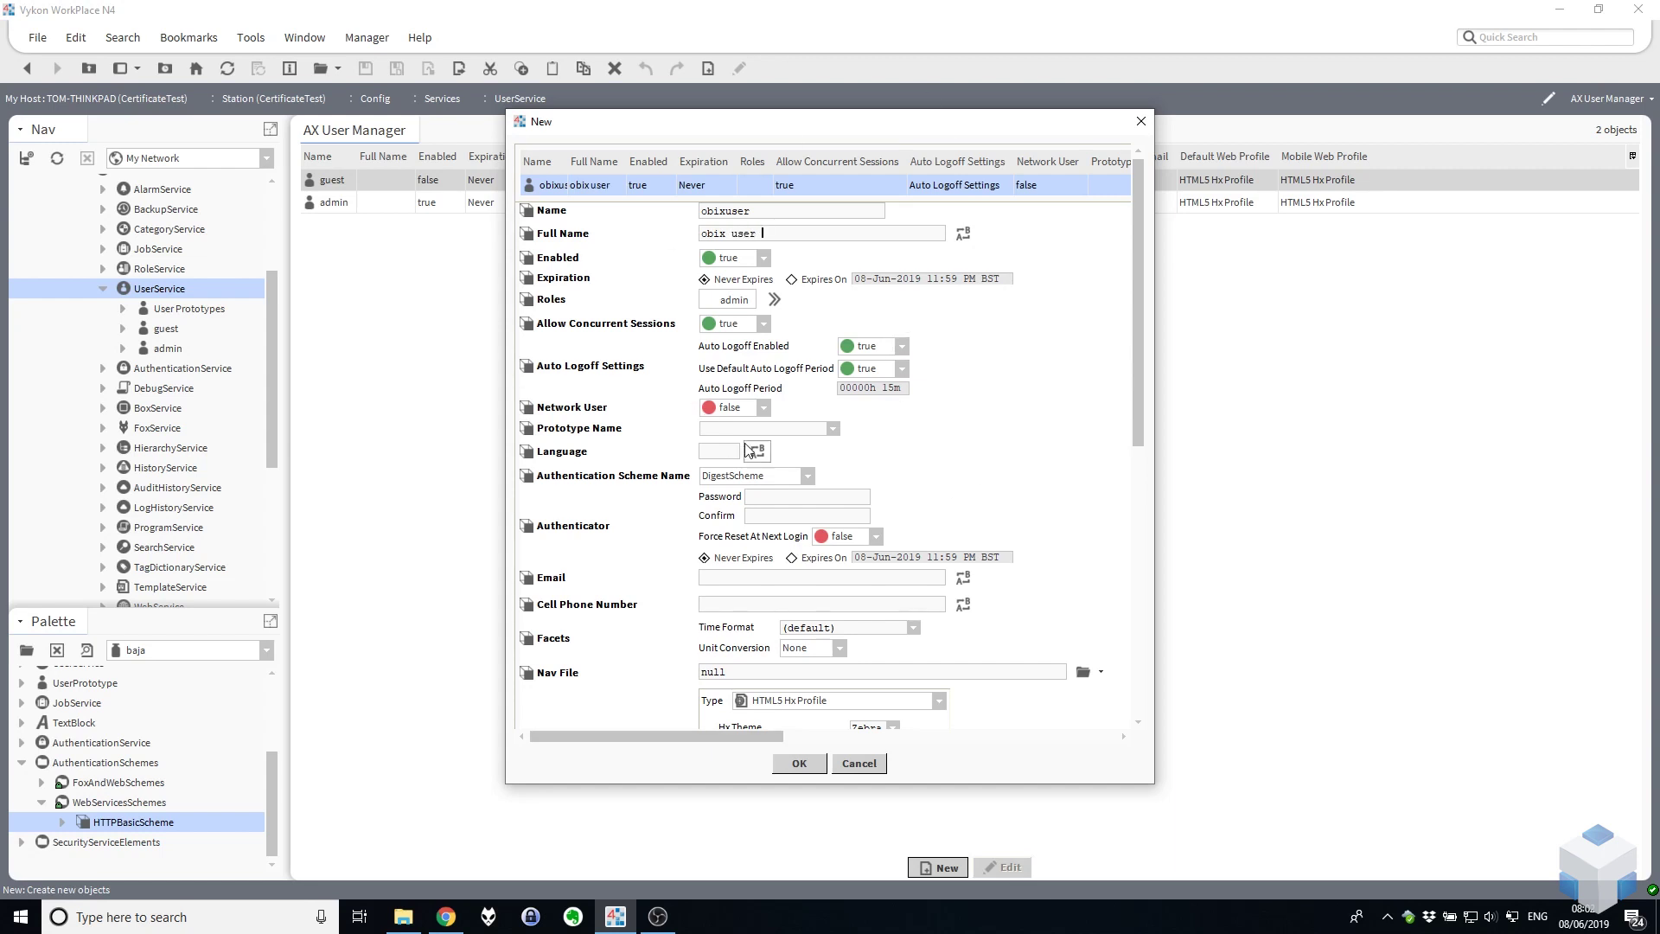
Give the user HTTPBasicScheme authentication and a password, then create it.
click(804, 476)
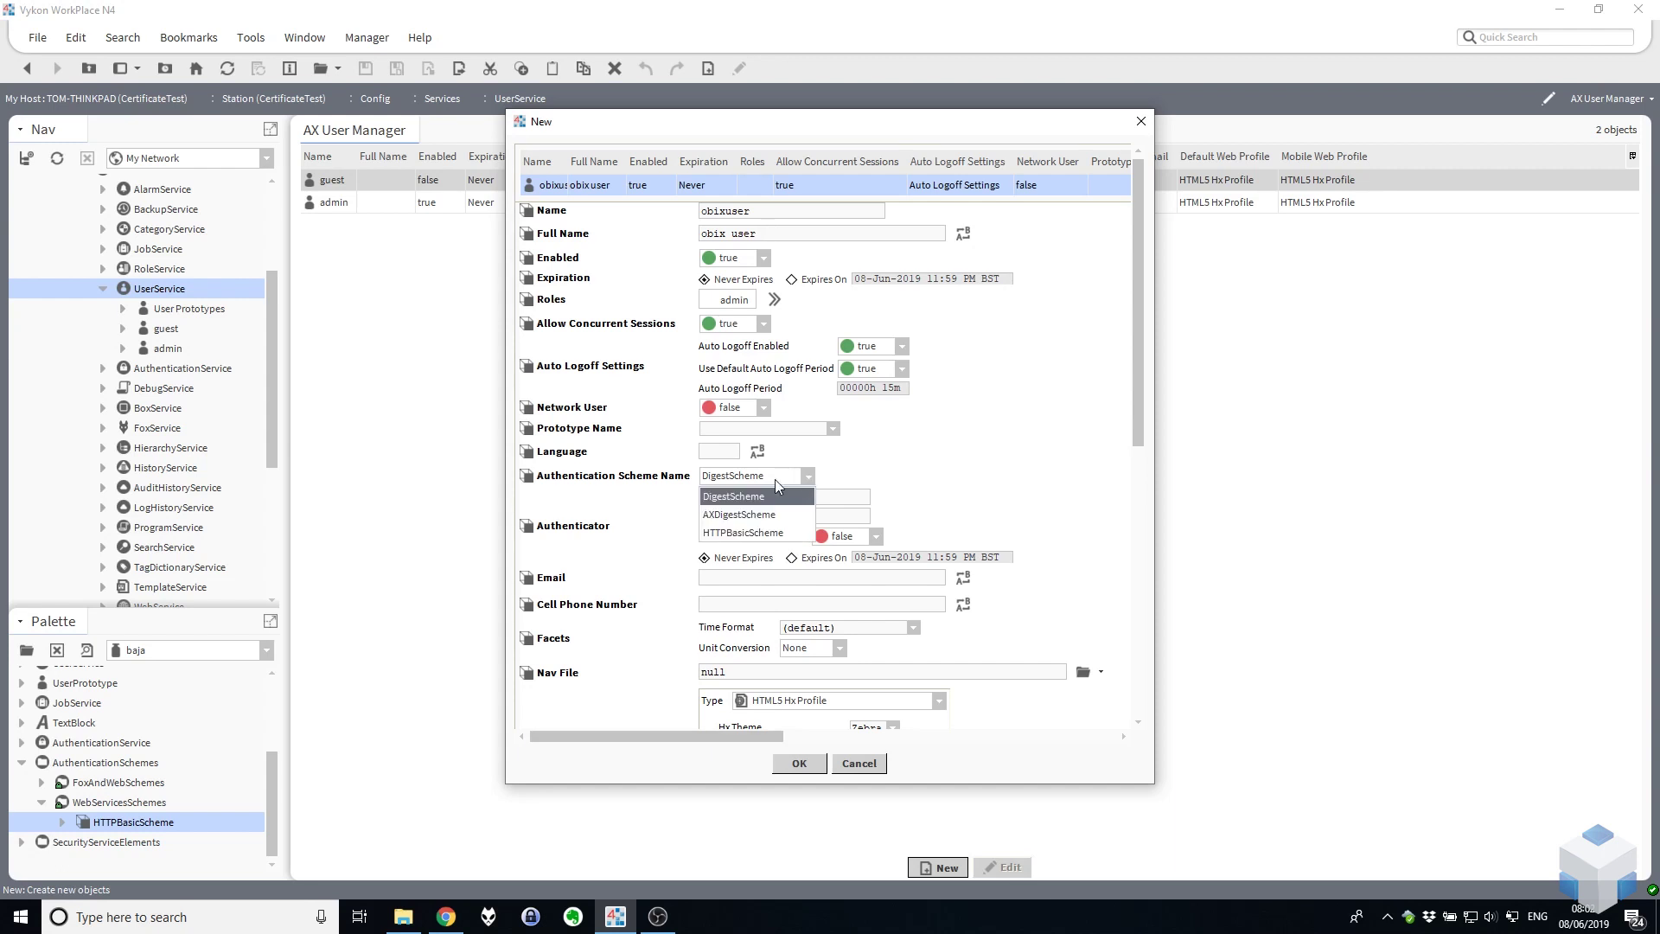
click(772, 533)
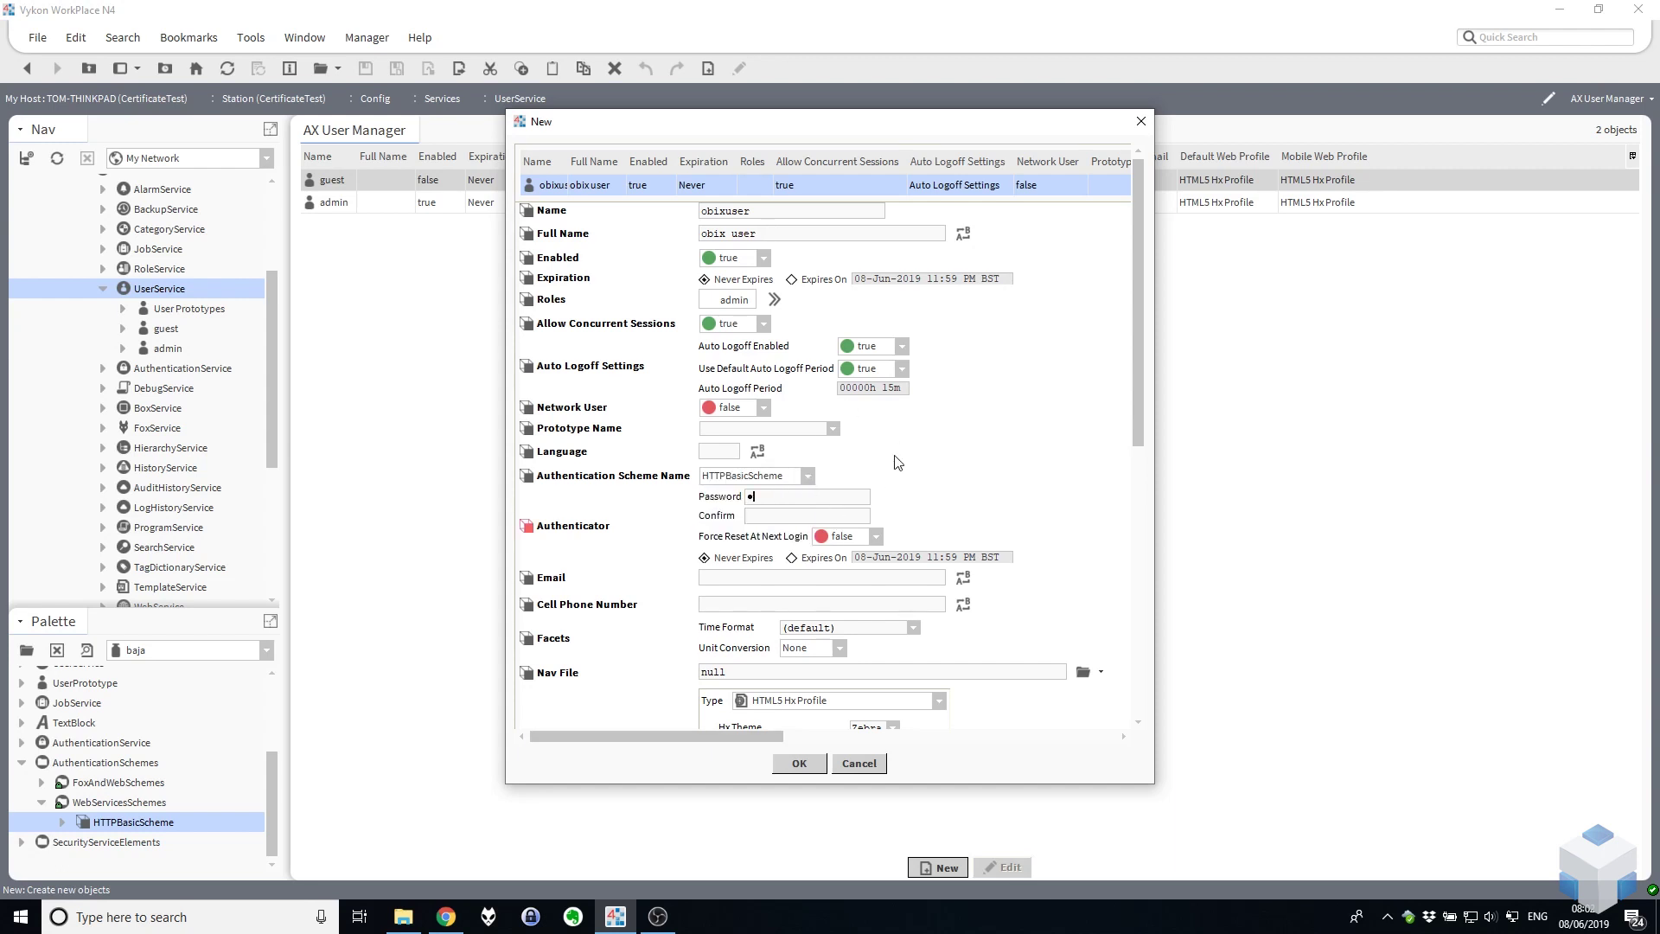
text(•••••••••••••••••••••••••)
scroll(906, 519, down, 1)
scroll(905, 519, down, 8)
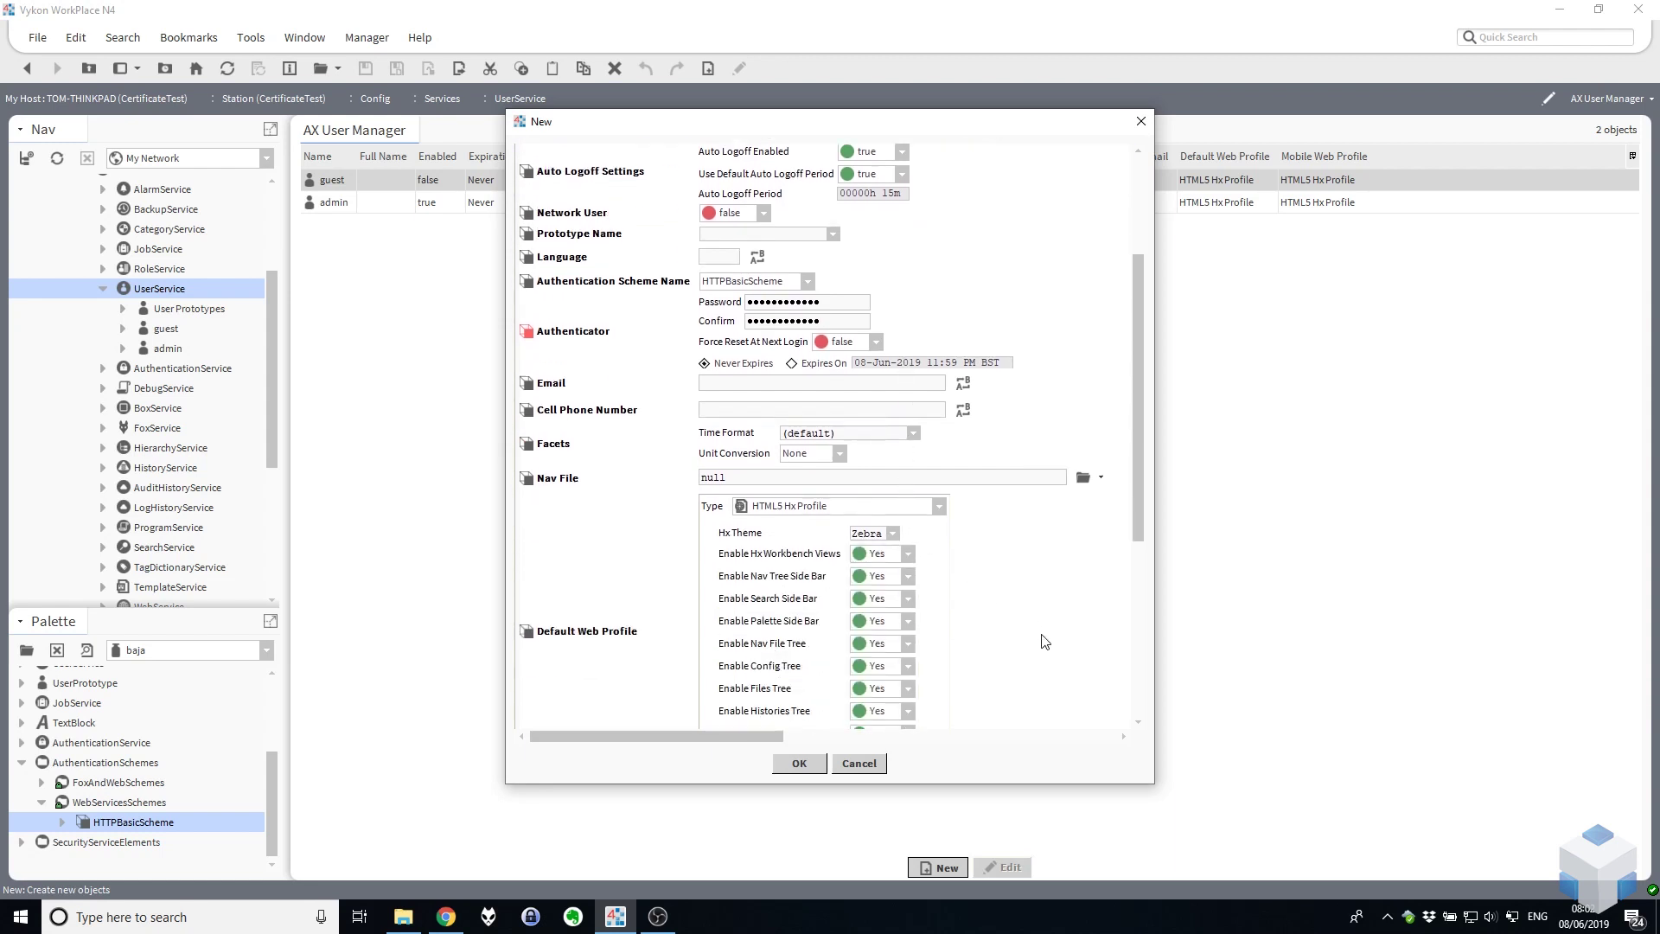
click(799, 764)
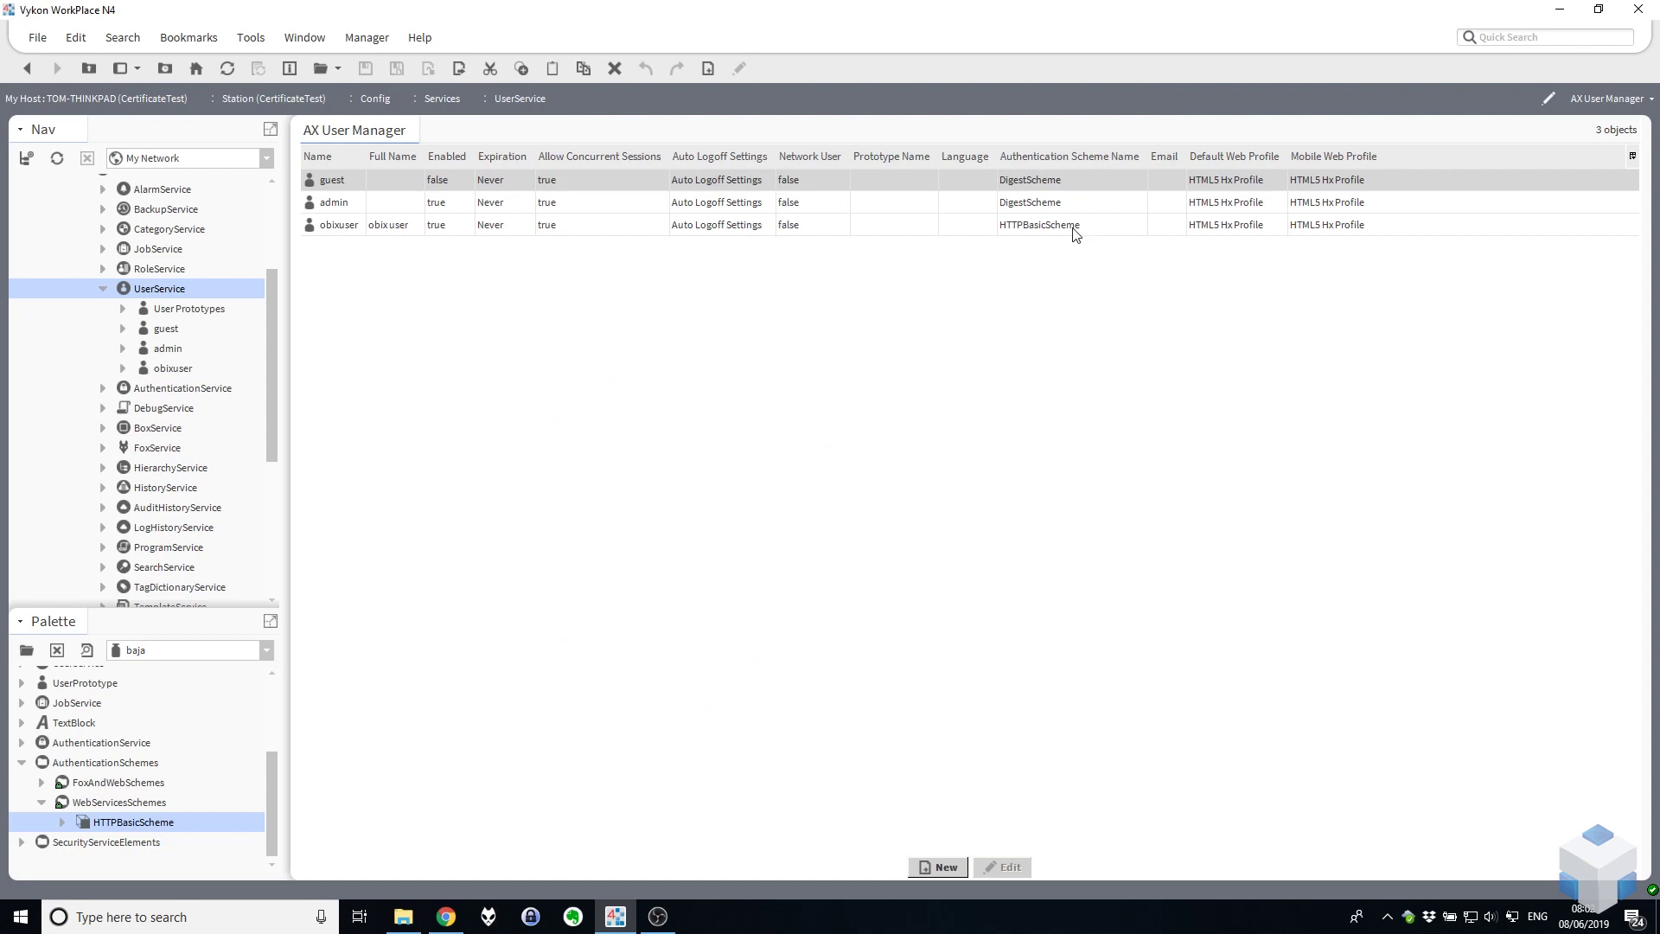
Collapse UserService and Services in the Nav tree and expand Drivers.
double_click(206, 292)
drag(272, 308, 264, 223)
click(83, 329)
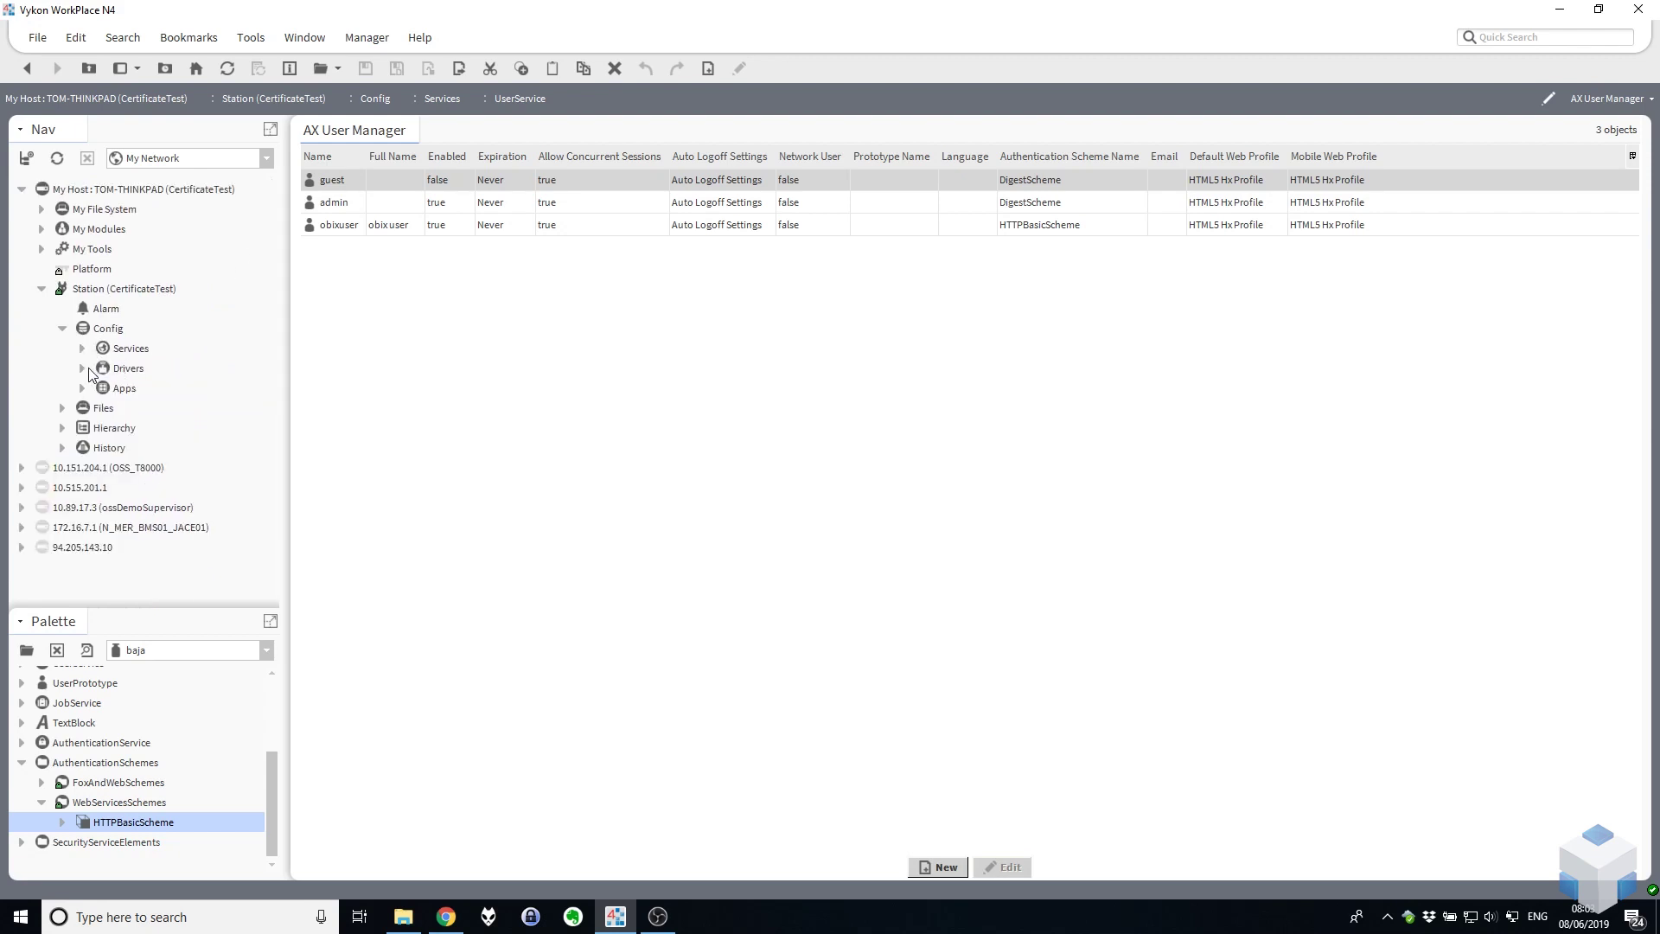
click(84, 368)
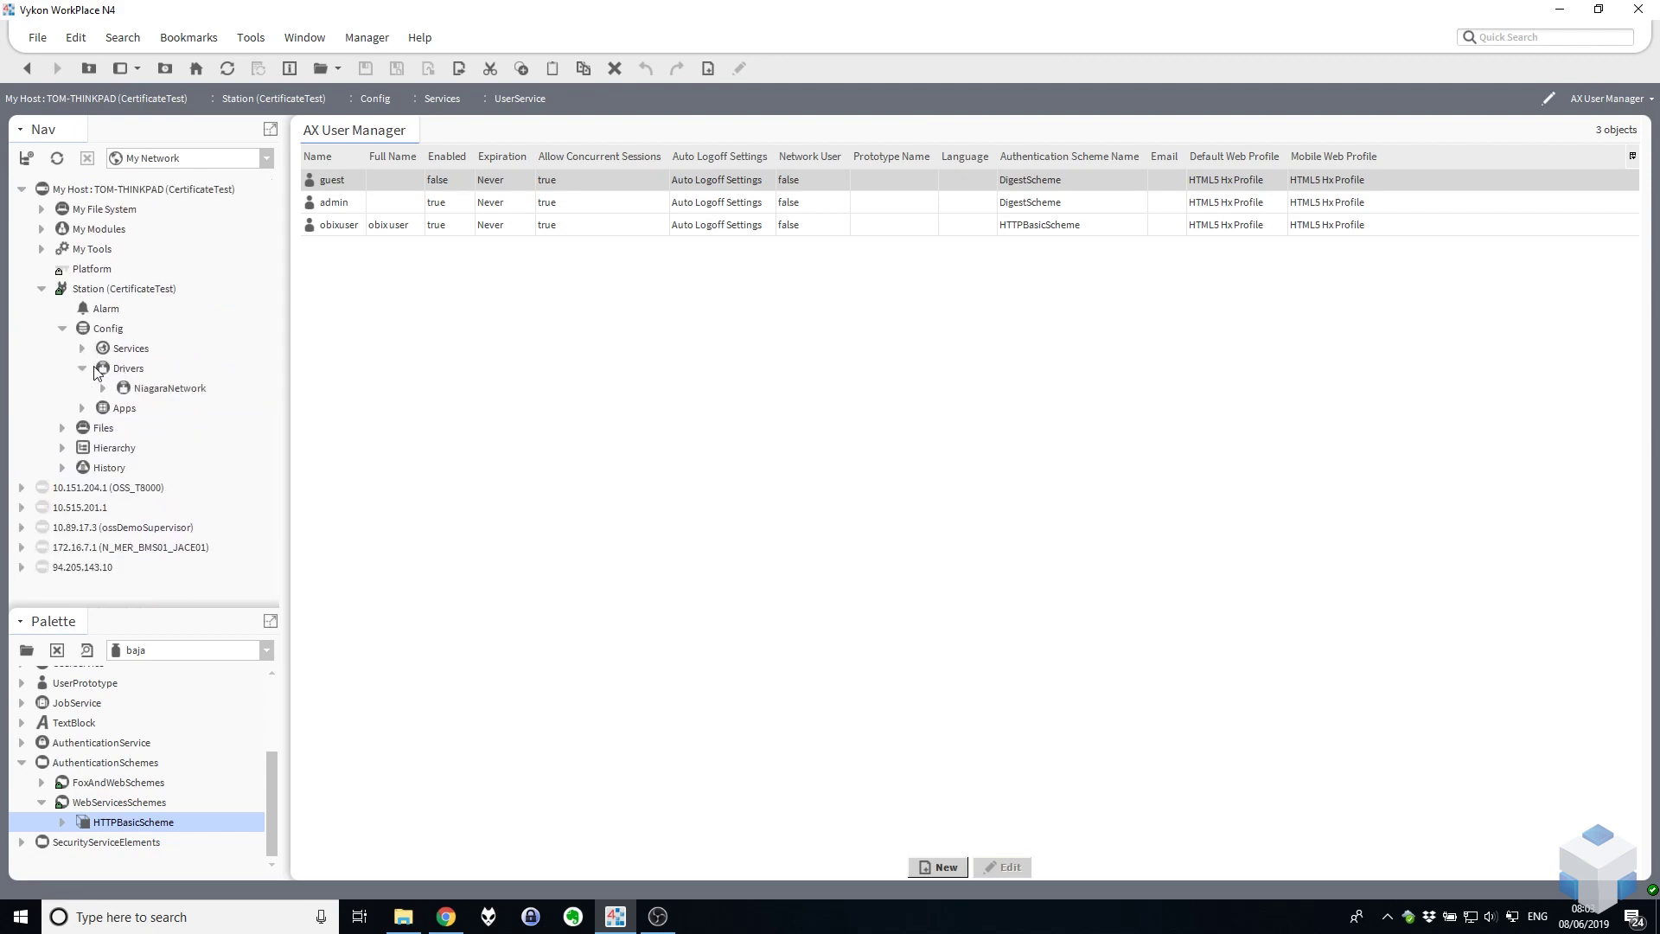
Load the obixDriver palette, add an ObixNetwork under Drivers, and open it.
click(27, 650)
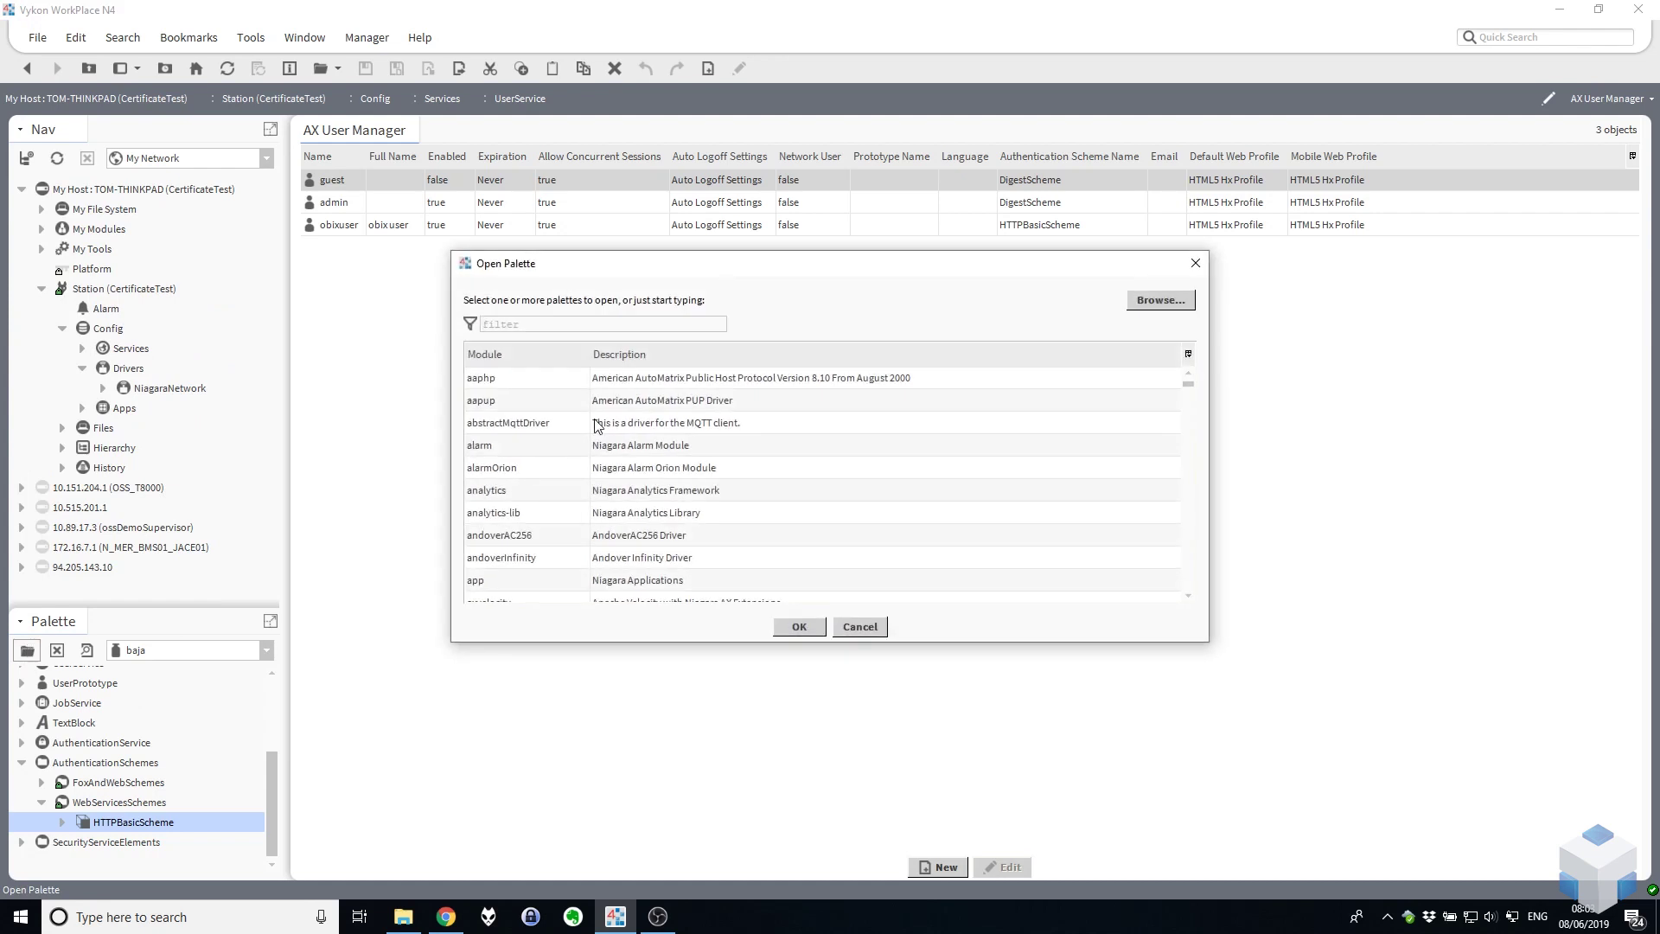
text(obix)
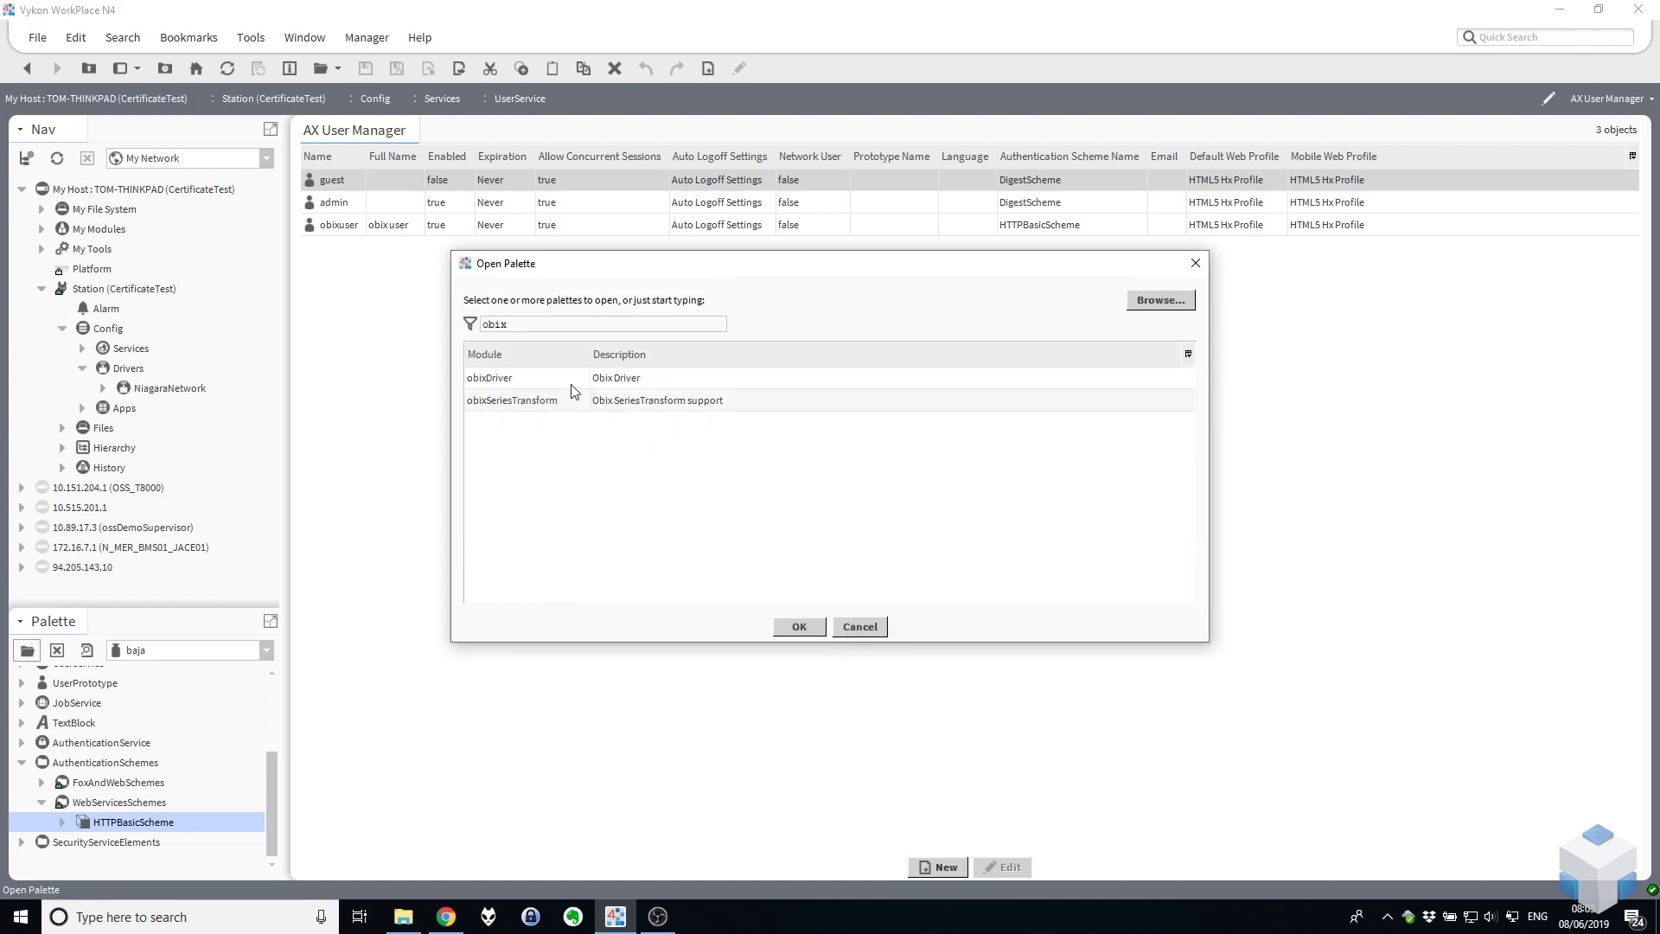
click(543, 380)
click(798, 626)
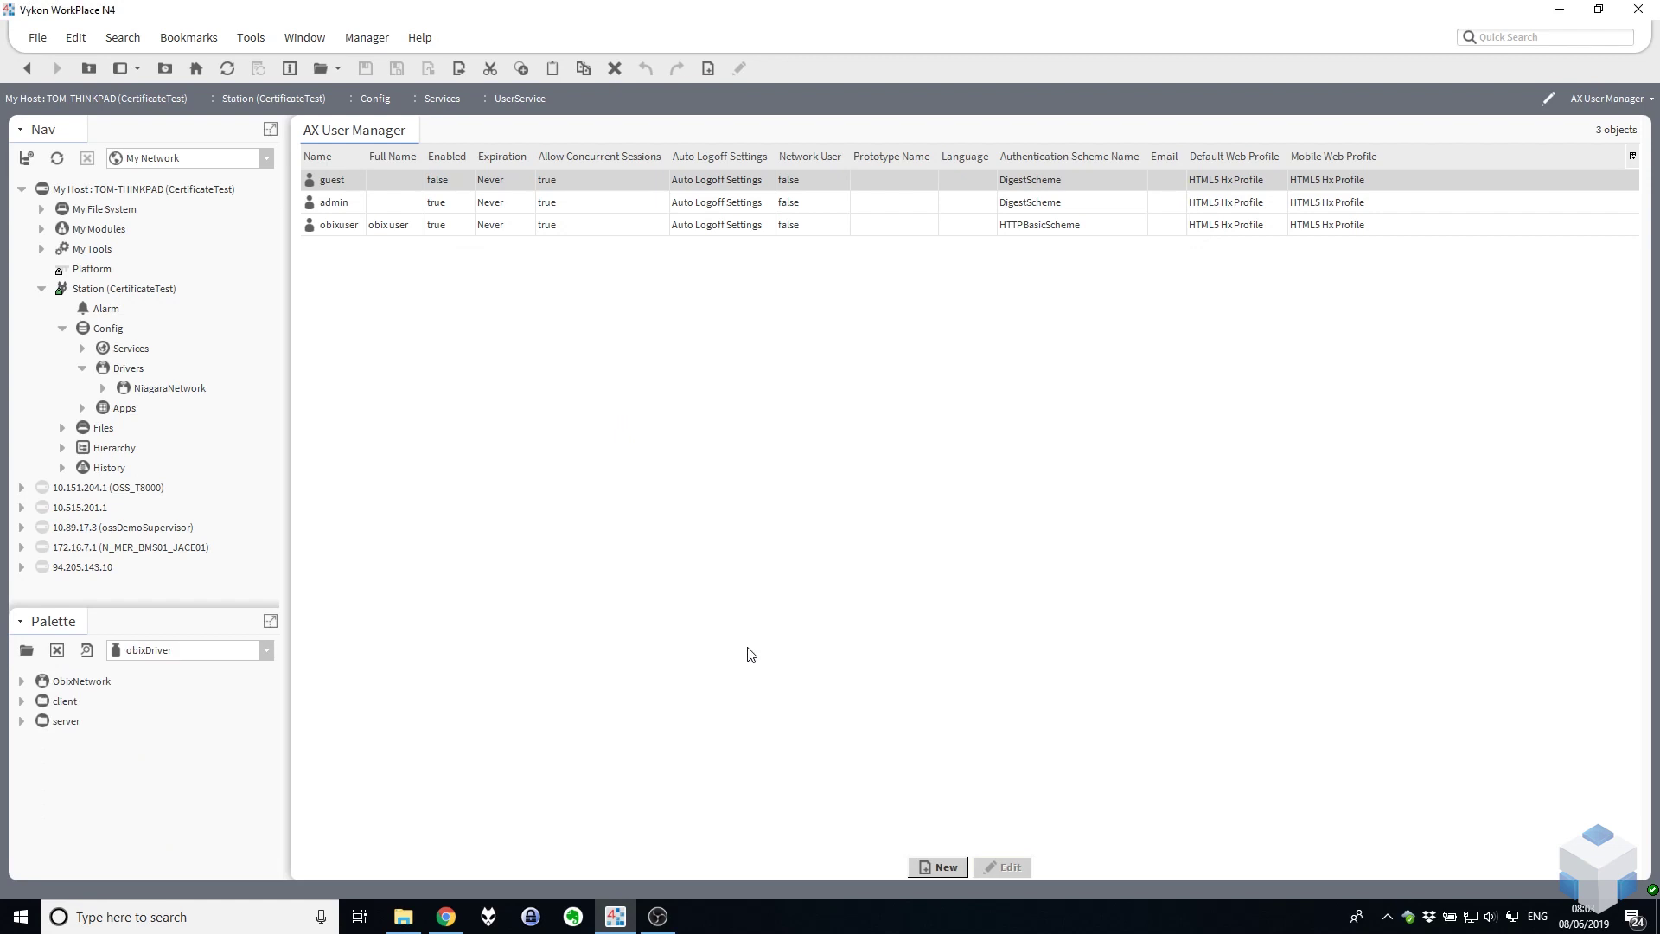
drag(82, 681, 128, 367)
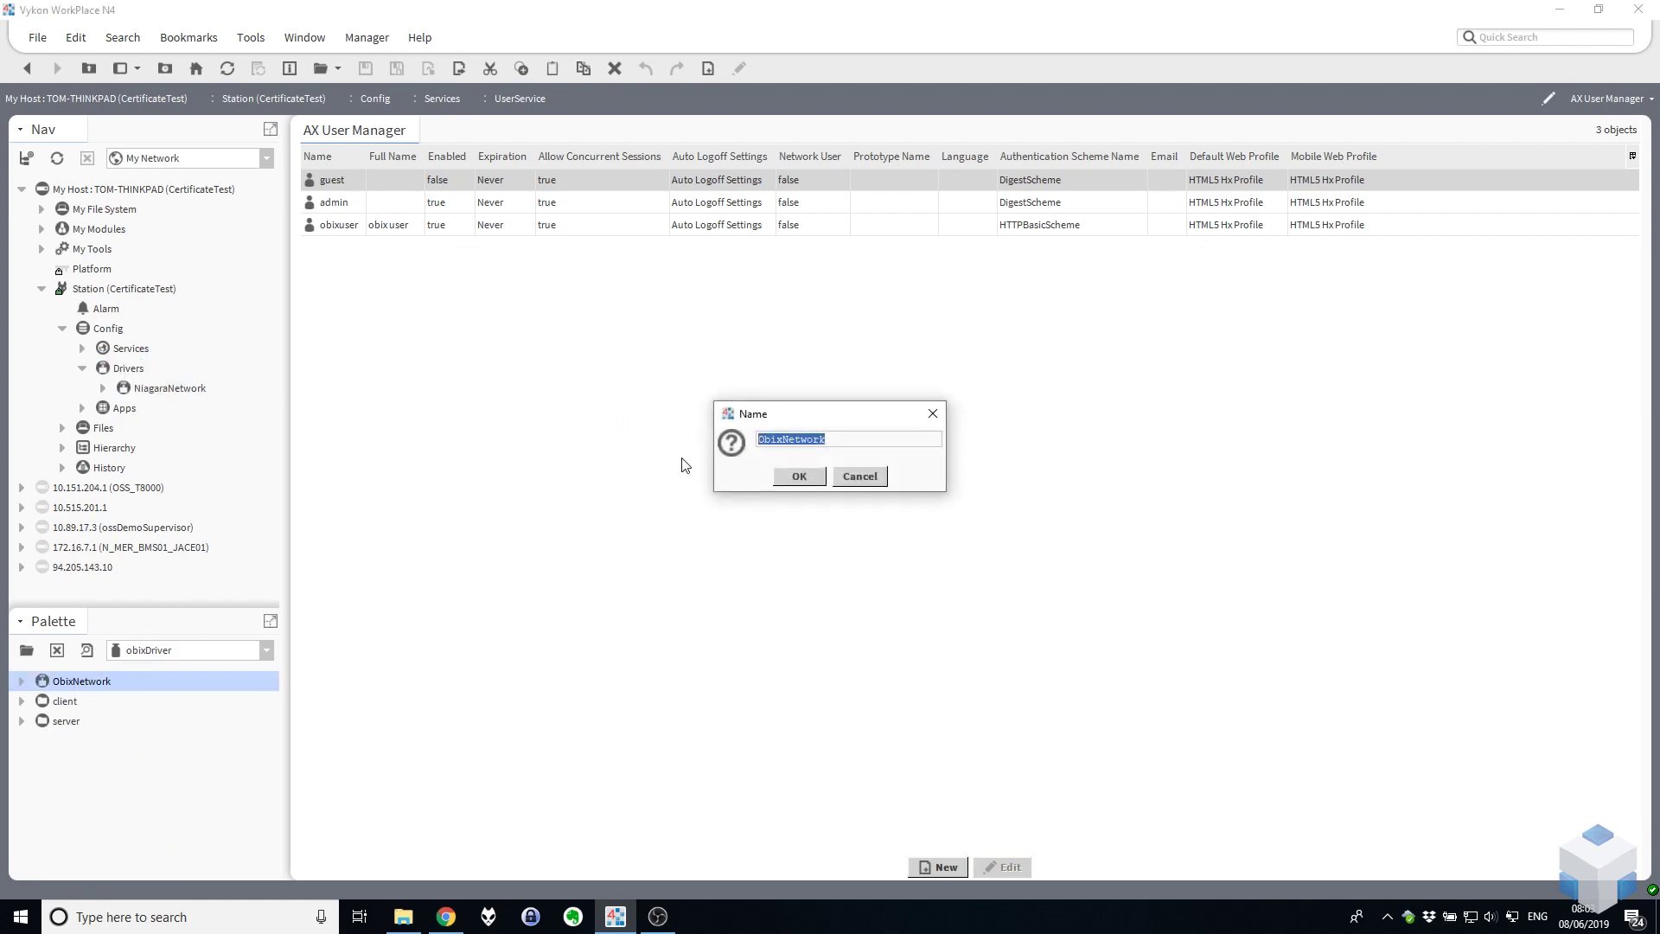
click(797, 476)
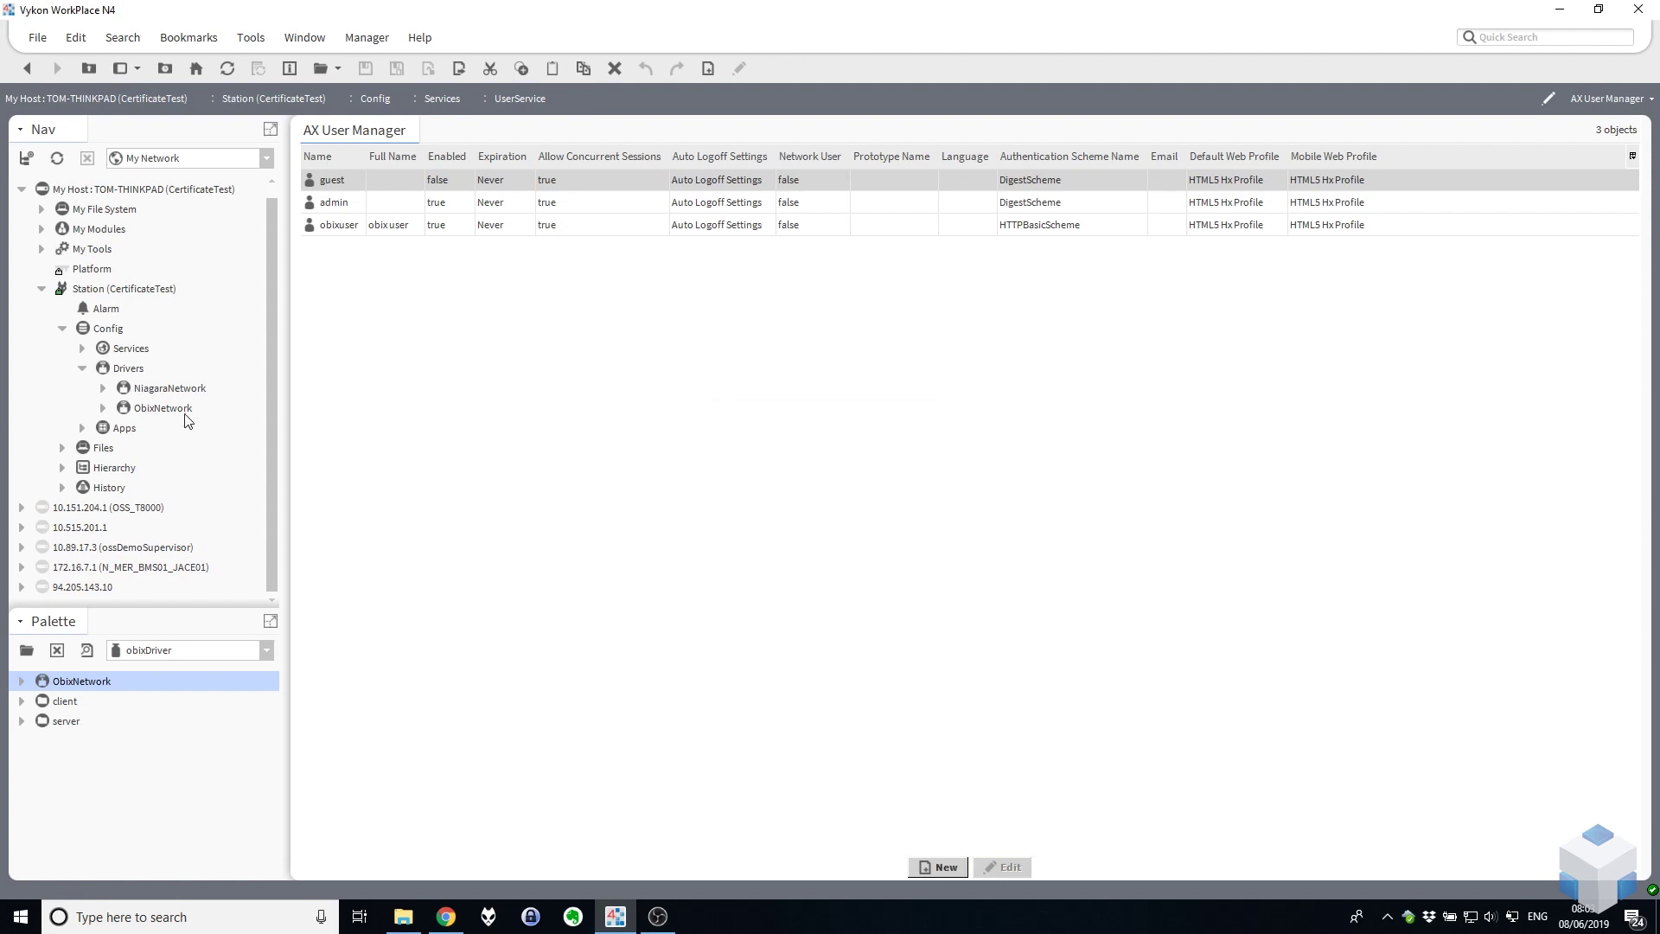
double_click(169, 411)
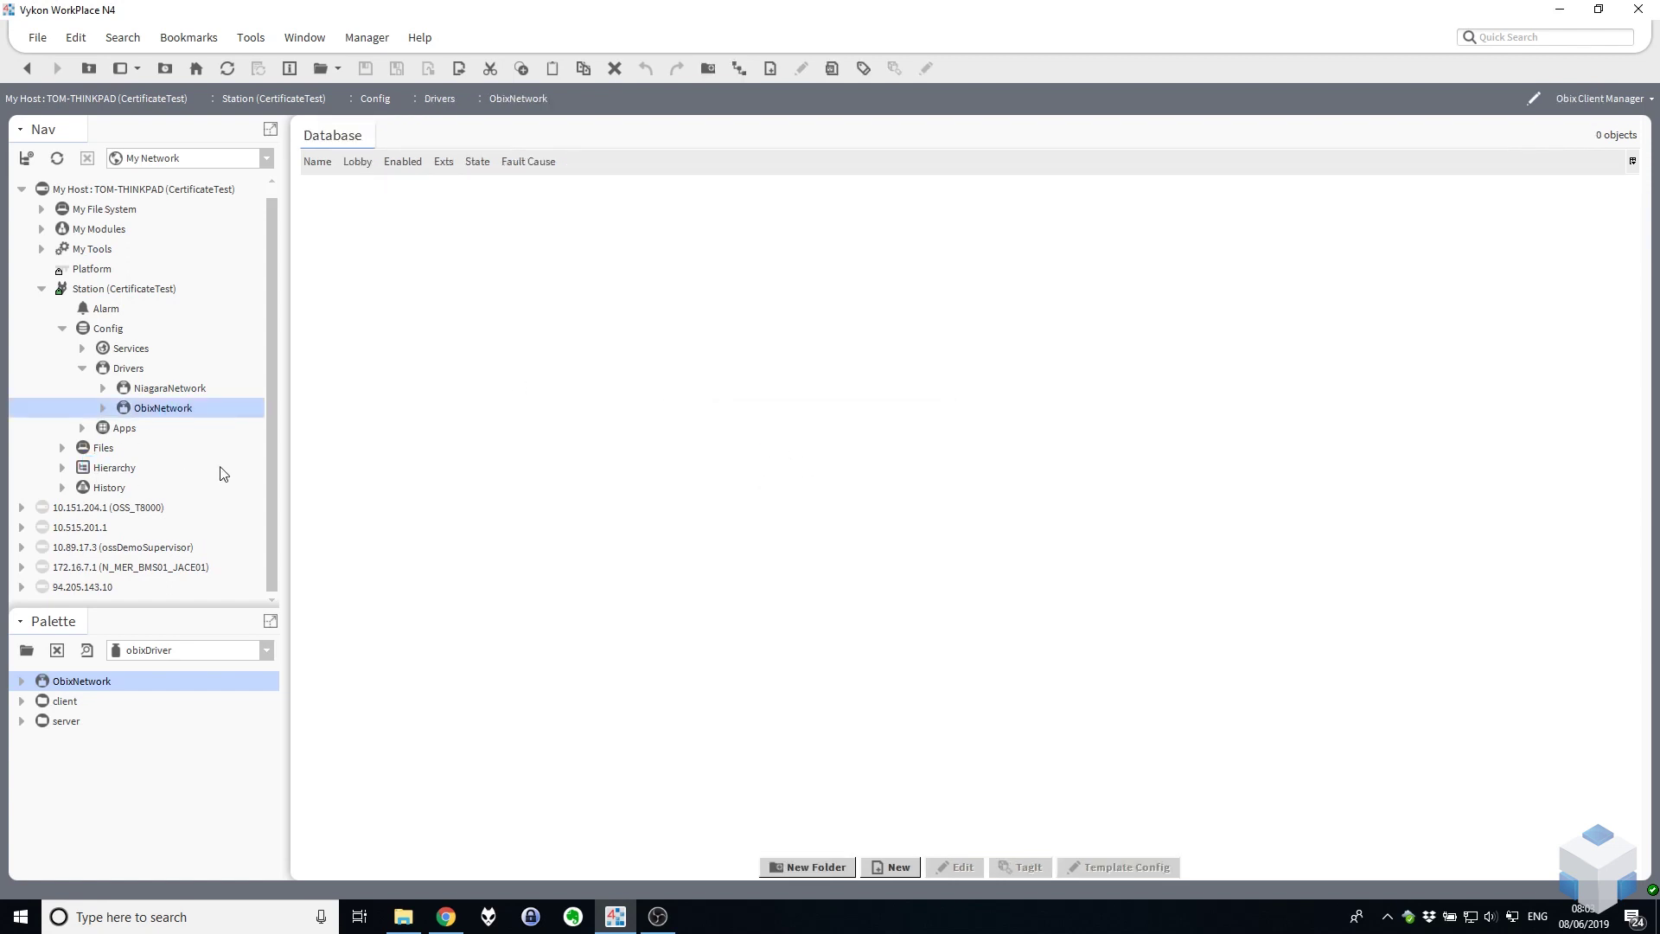
Show ObixNetwork as an AX Property Sheet and collapse the Drivers node.
right_click(166, 411)
mouse_move(260, 284)
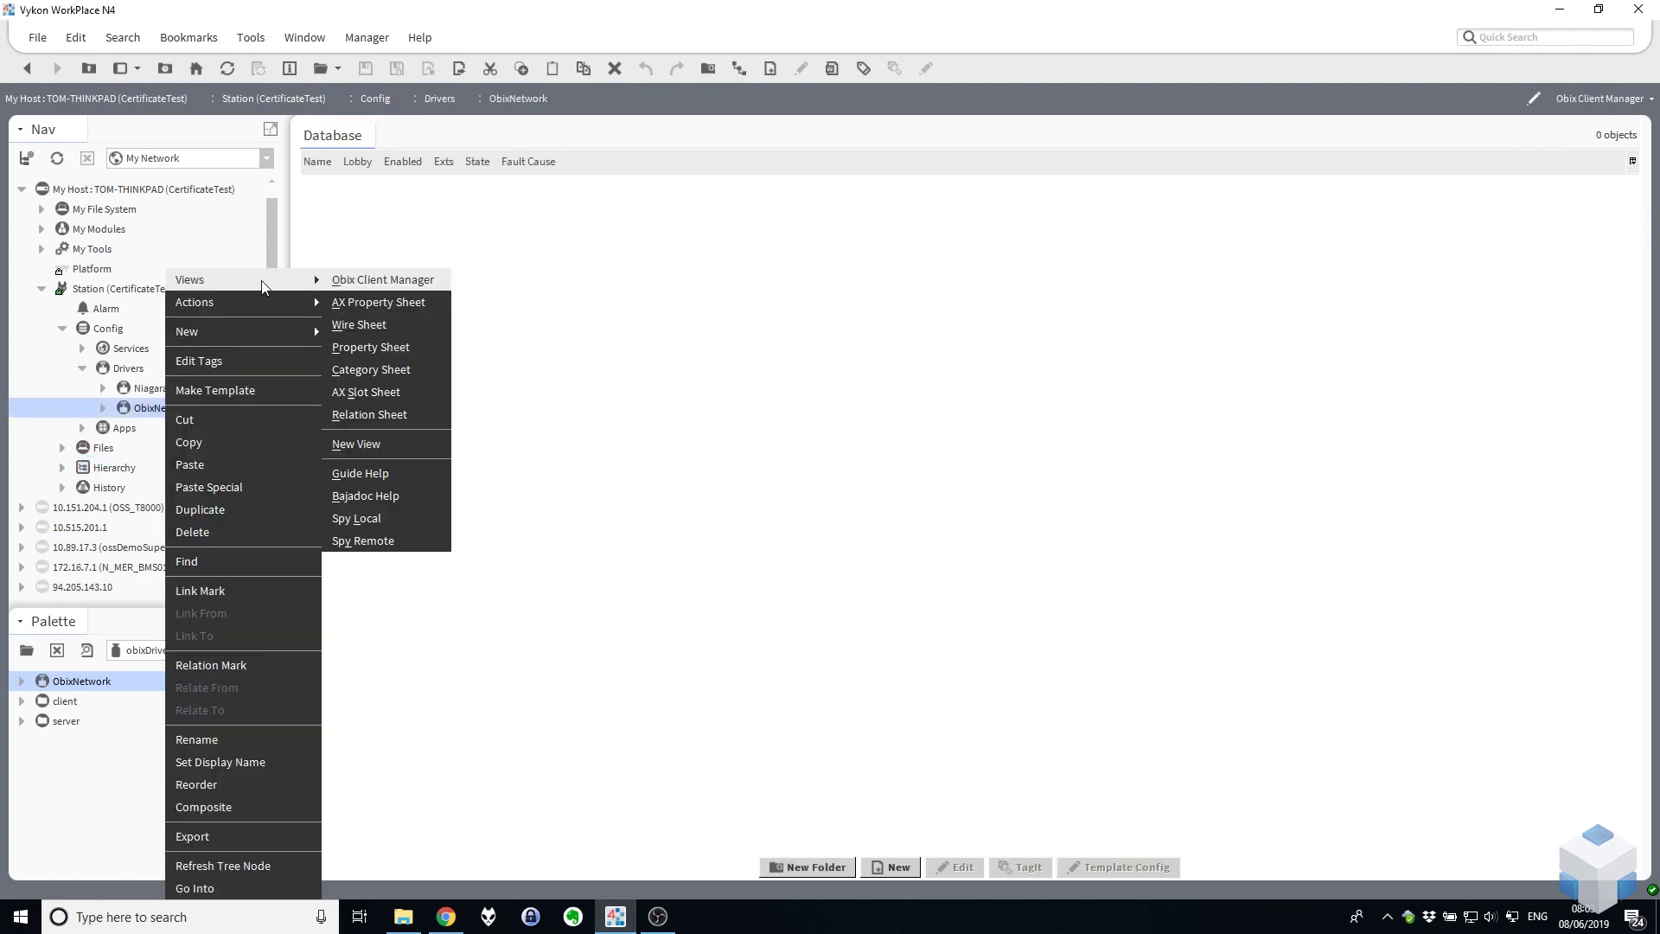
click(431, 302)
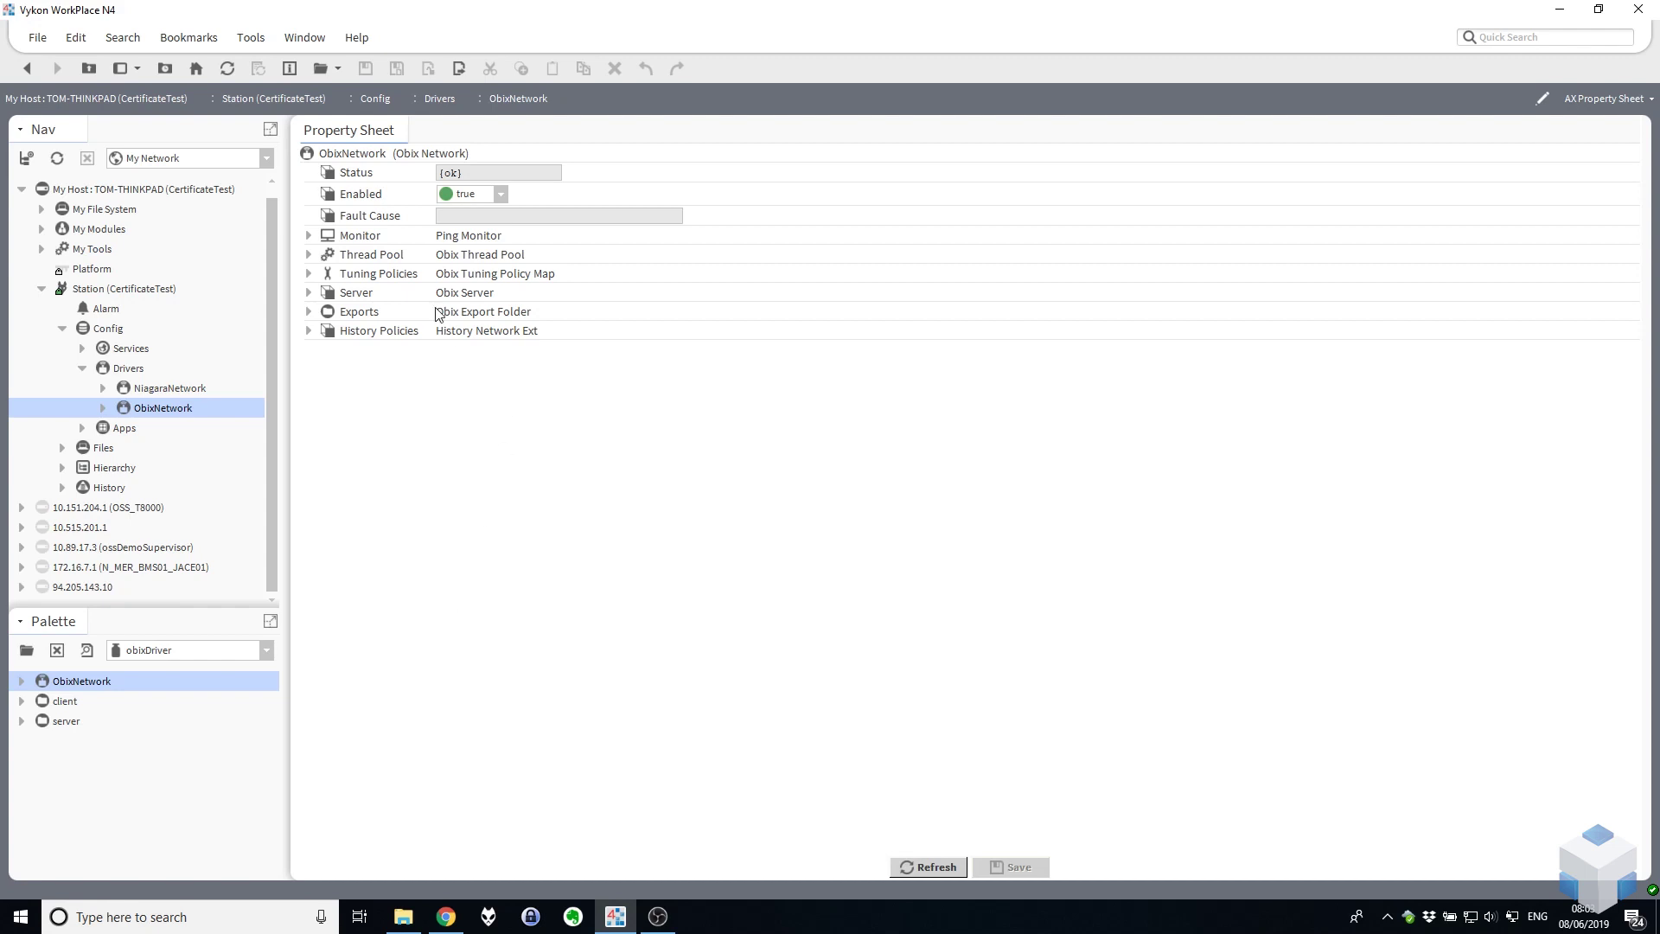
click(83, 370)
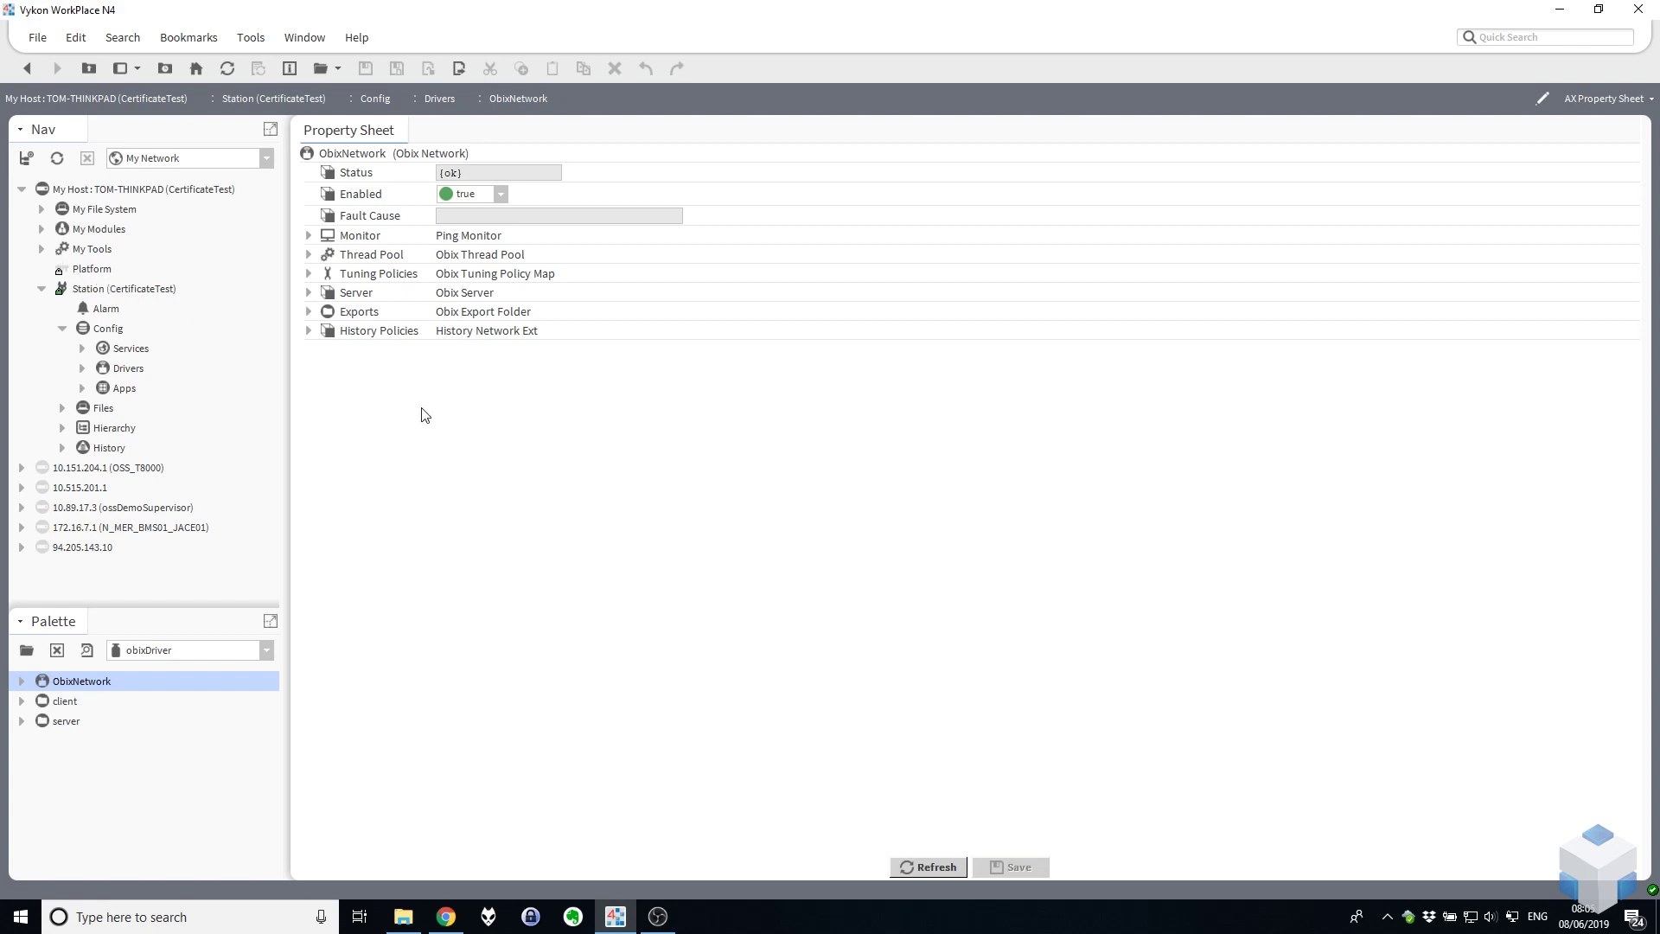
Connect to the Platform, logging in with the platform user name and password.
double_click(92, 270)
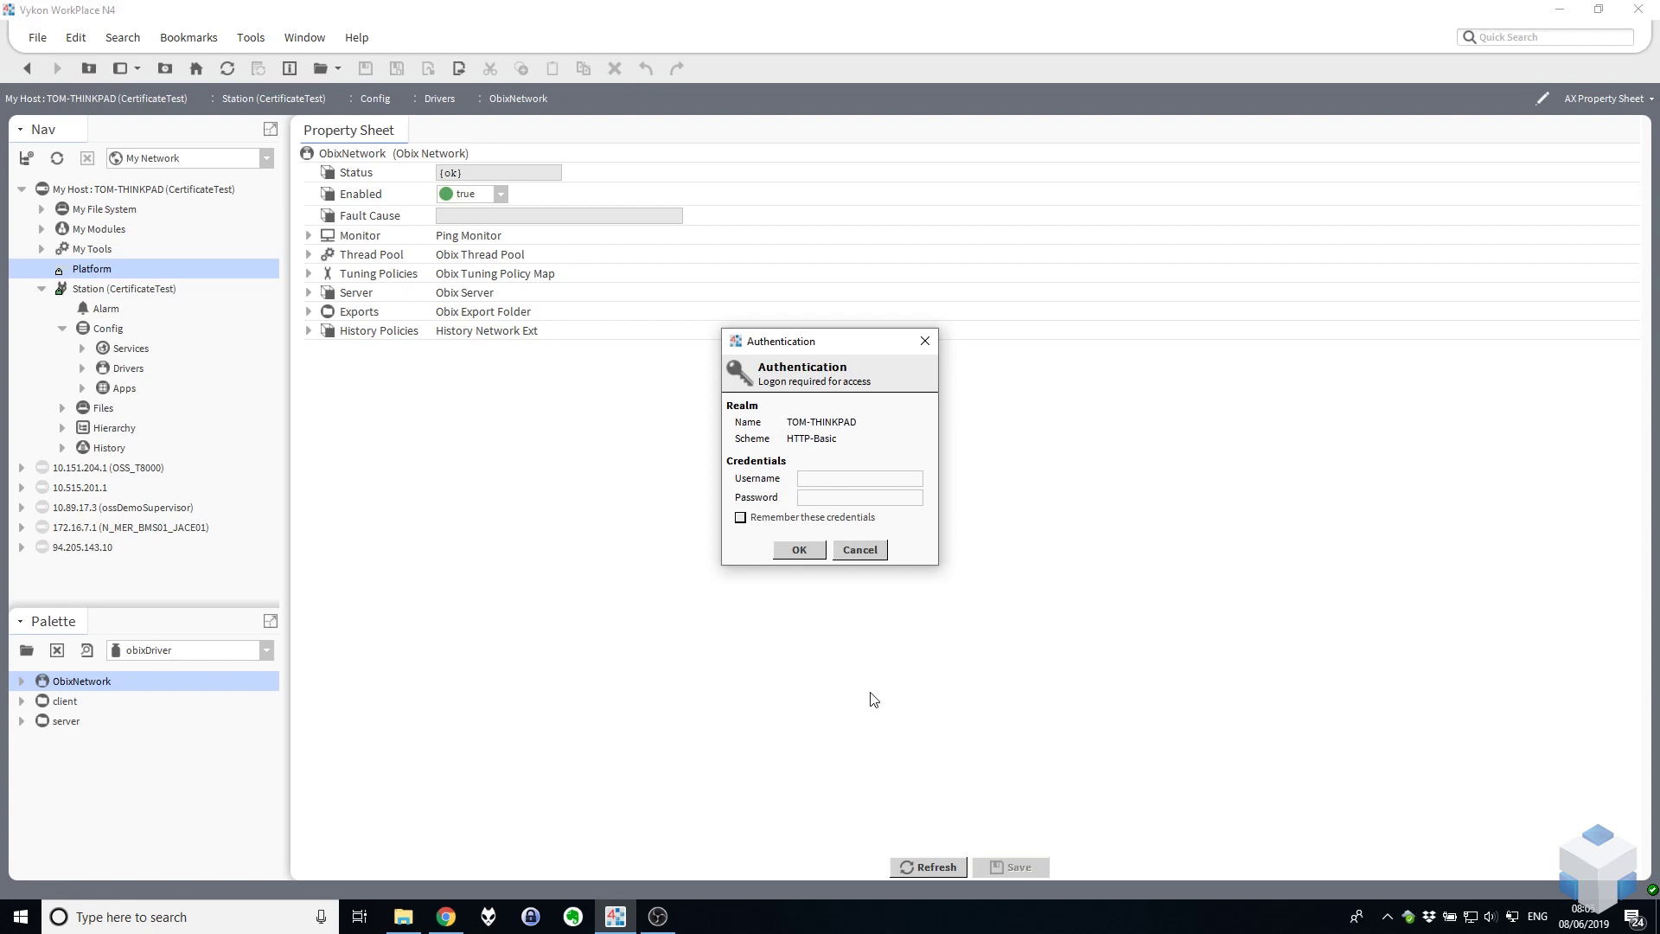
text(Tom)
key(Tab)
text(•••••••••••••)
key(Return)
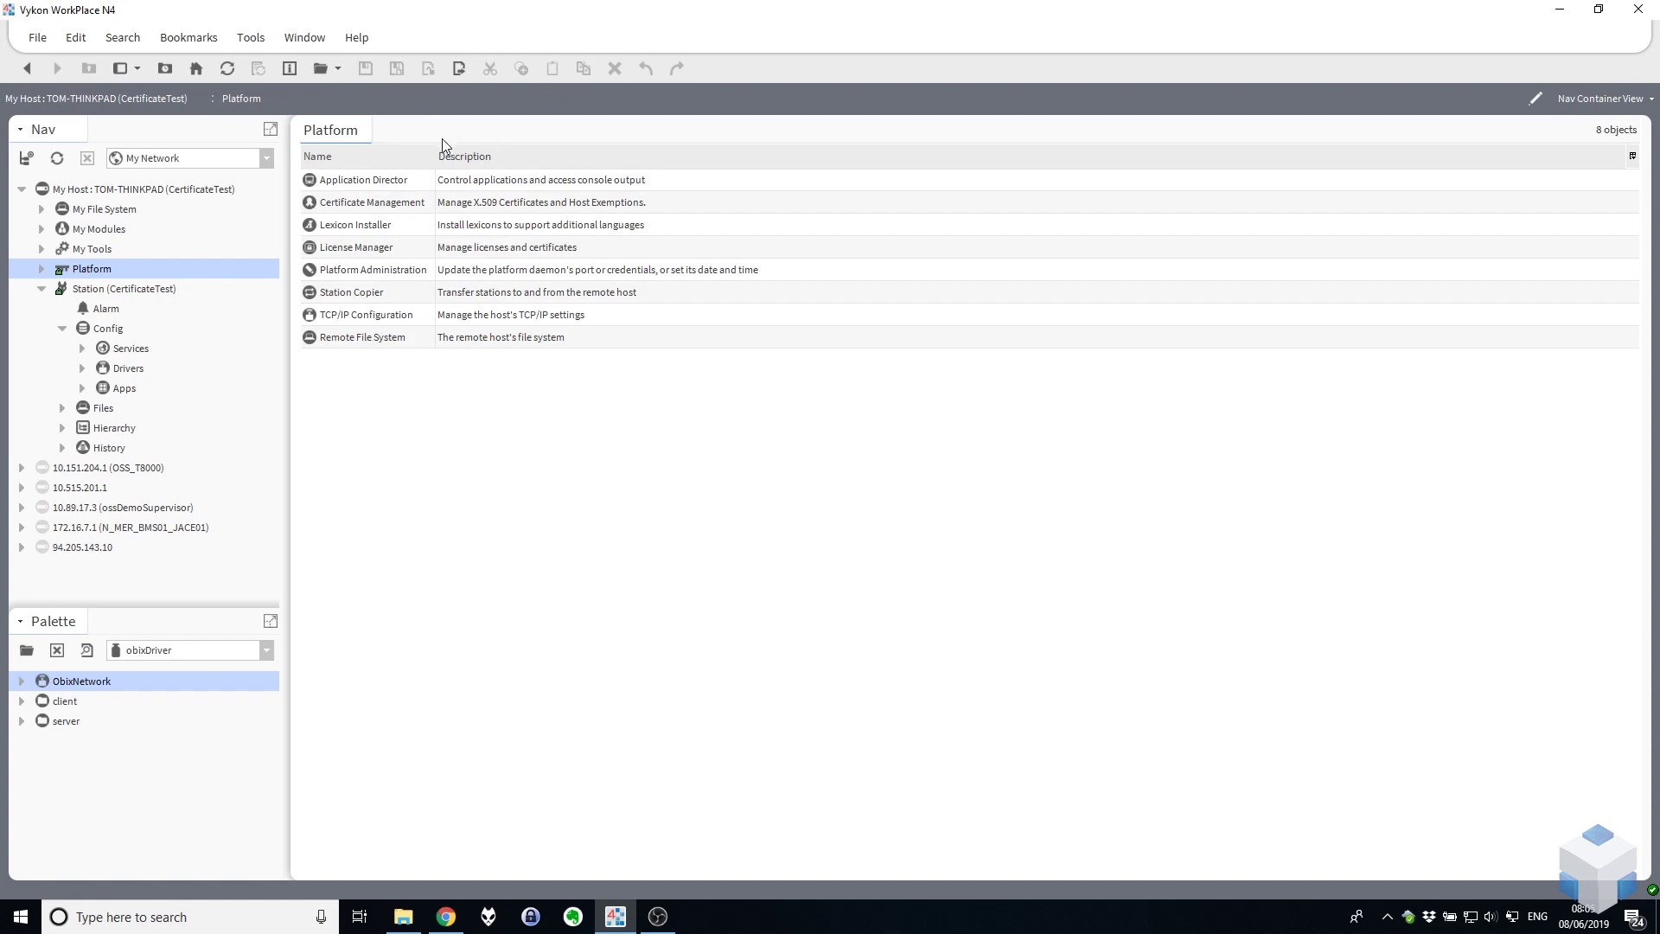
Open Certificate Management and inspect the test.onesight.solutions certificate in the User Key Store.
double_click(386, 202)
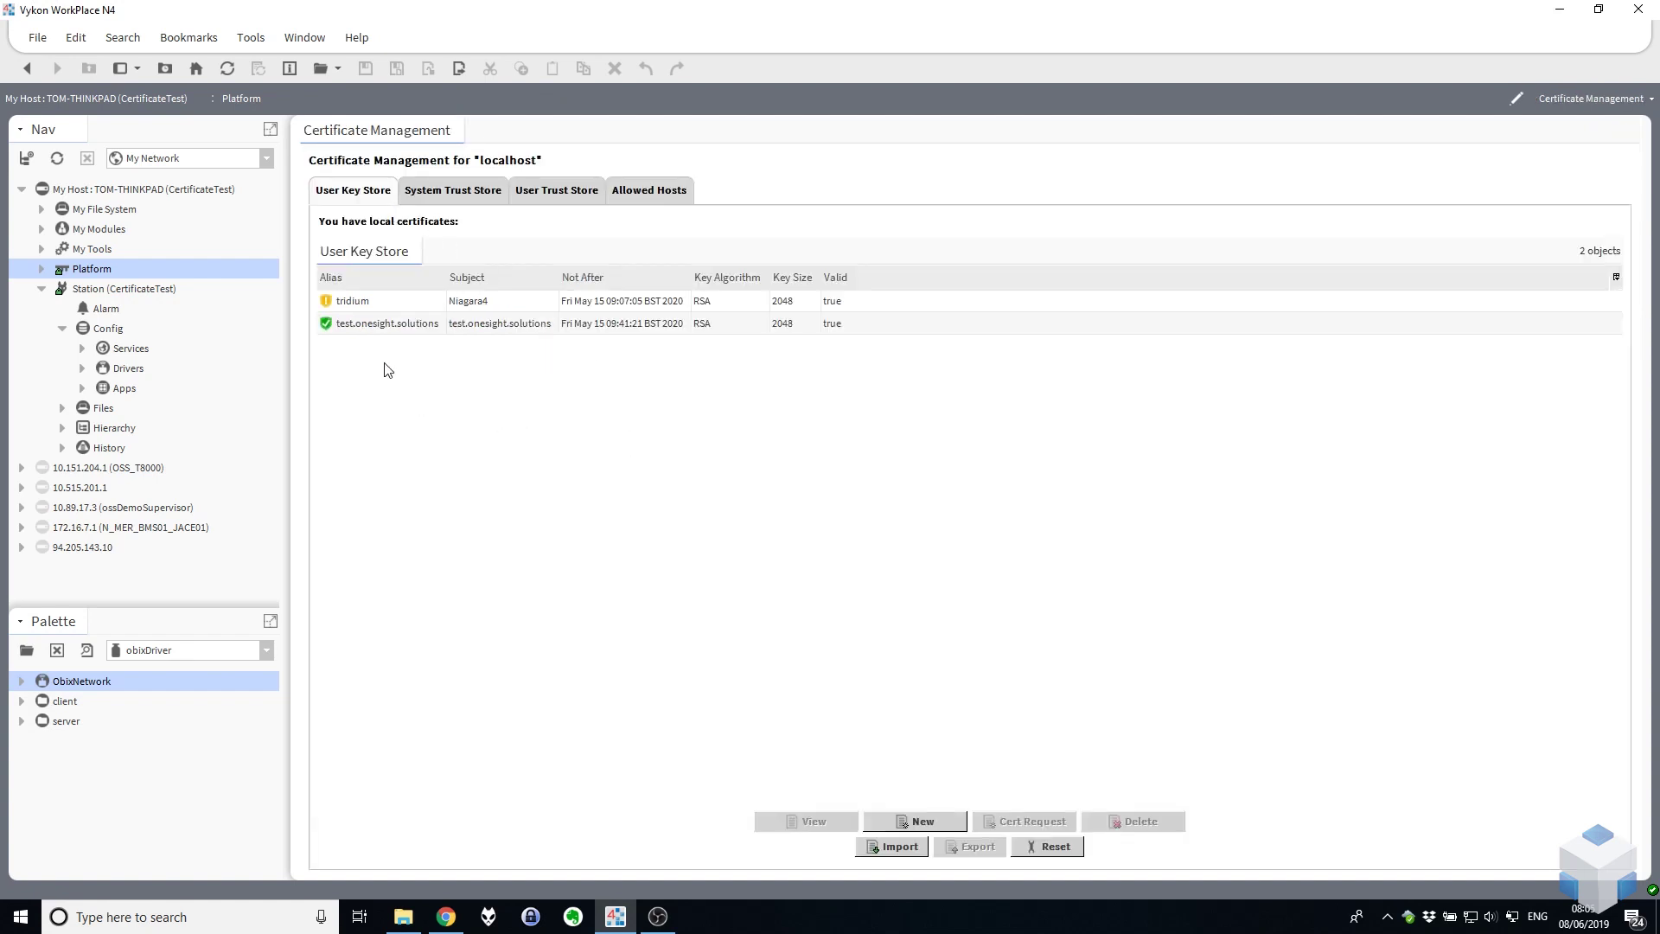
click(380, 330)
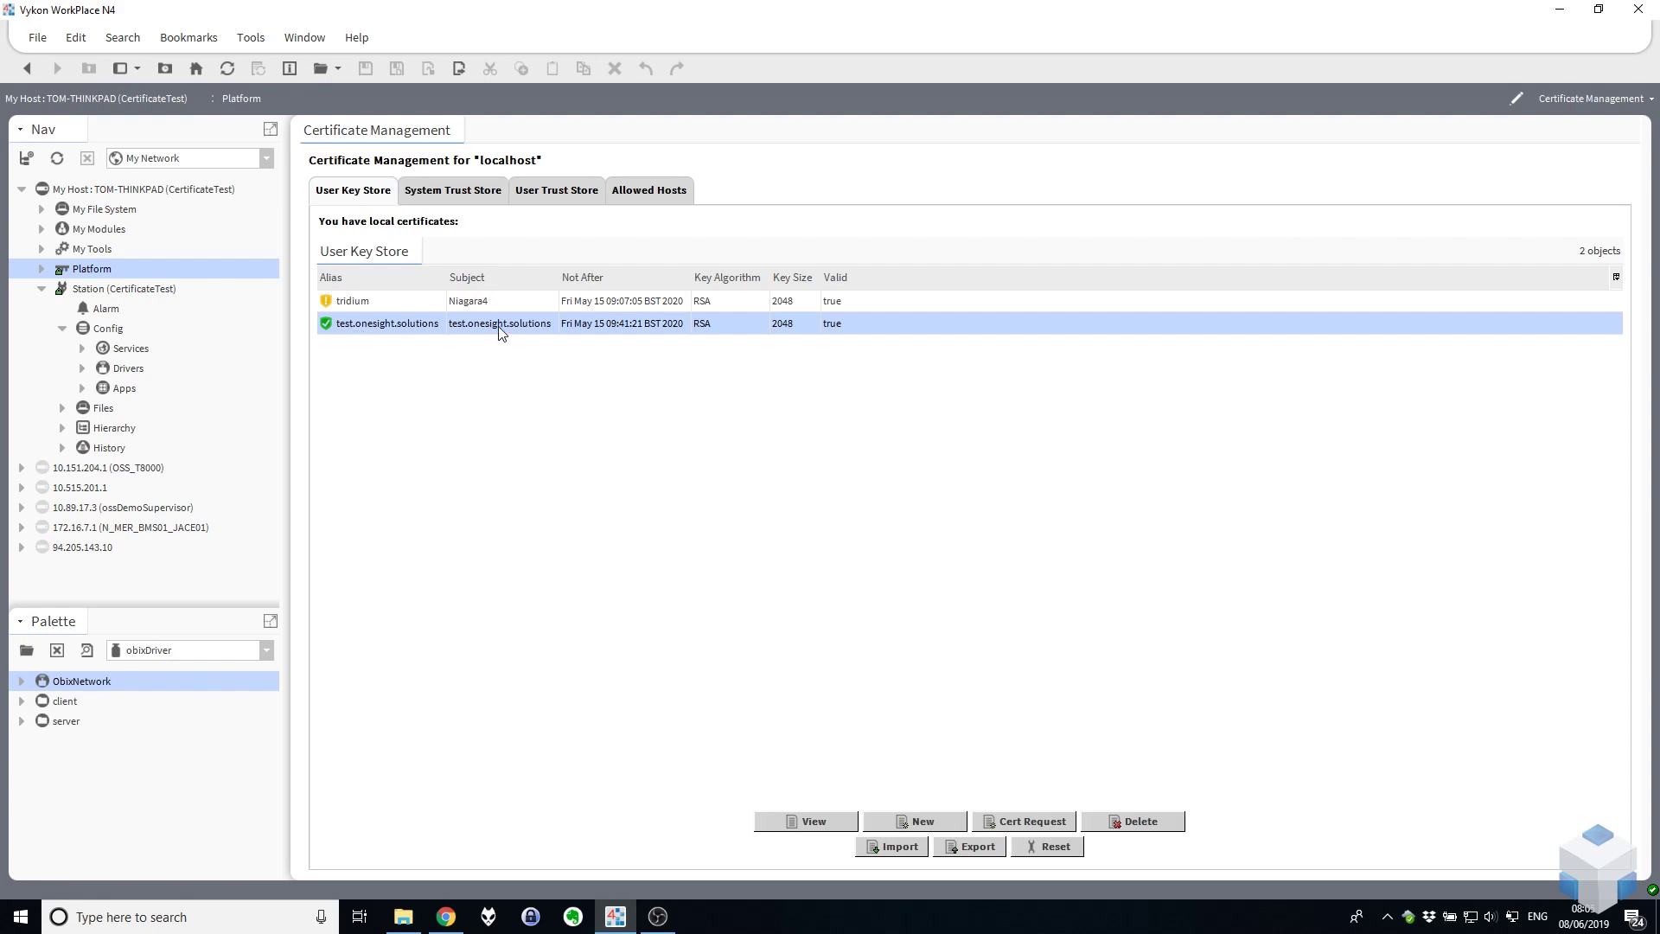
click(647, 484)
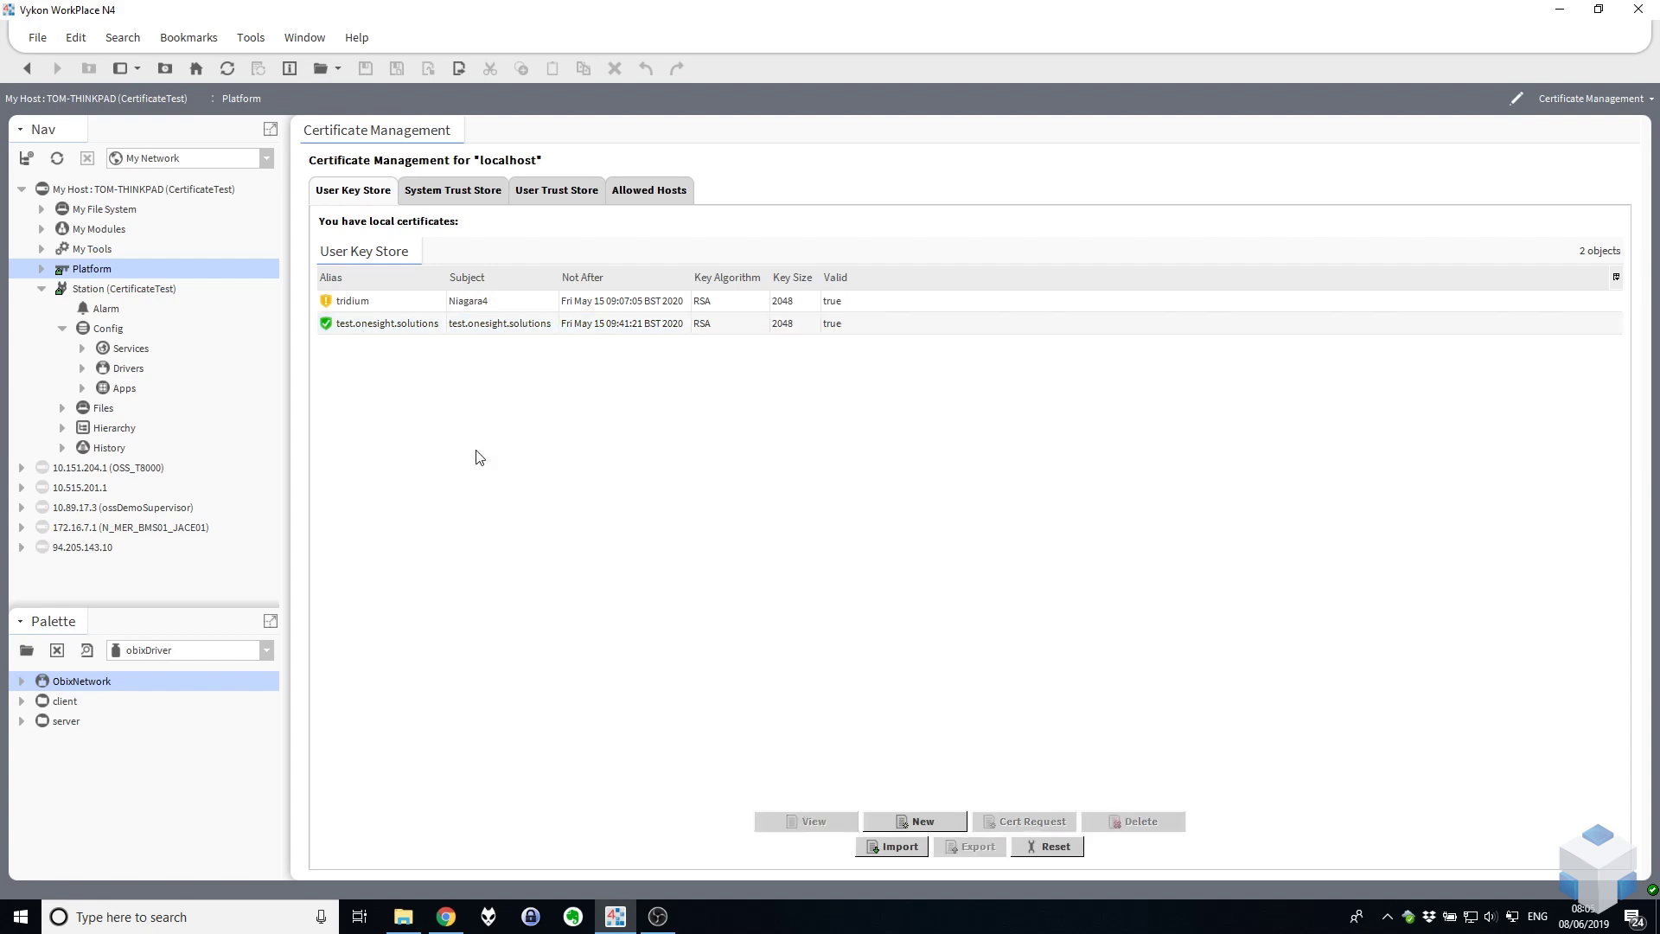